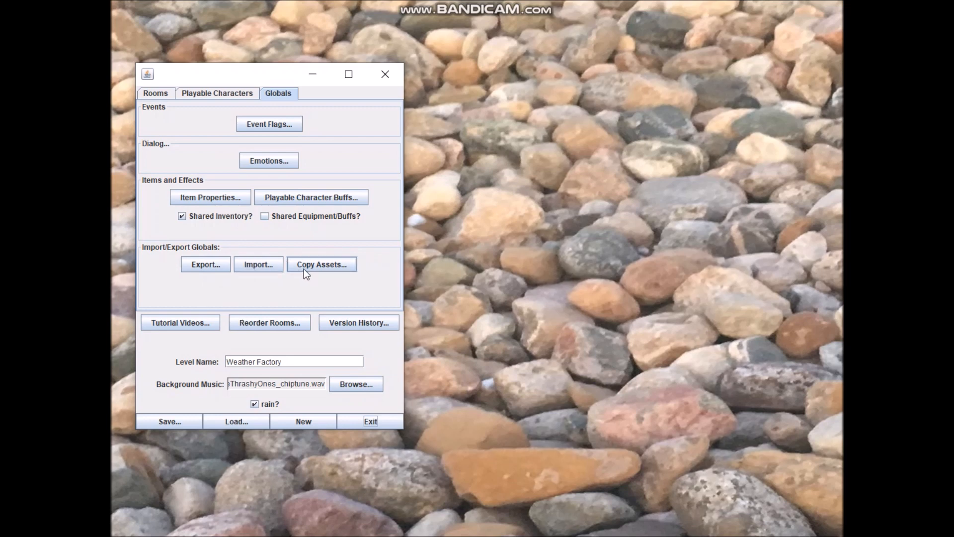
- Open the global export options and show the list of items available for export
{"action": "left_click", "coordinate": [212, 267]}
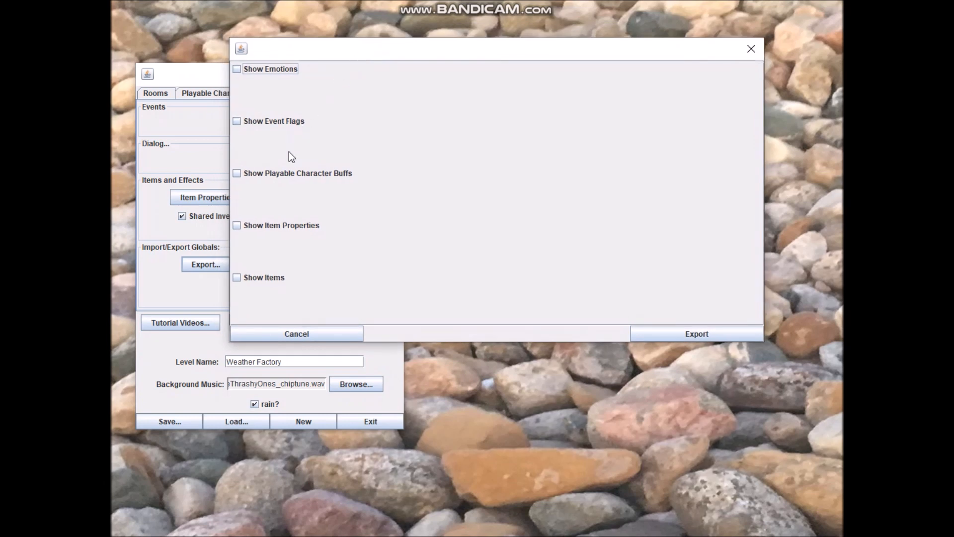
{"action": "left_click", "coordinate": [279, 281]}
{"action": "left_click", "coordinate": [255, 157]}
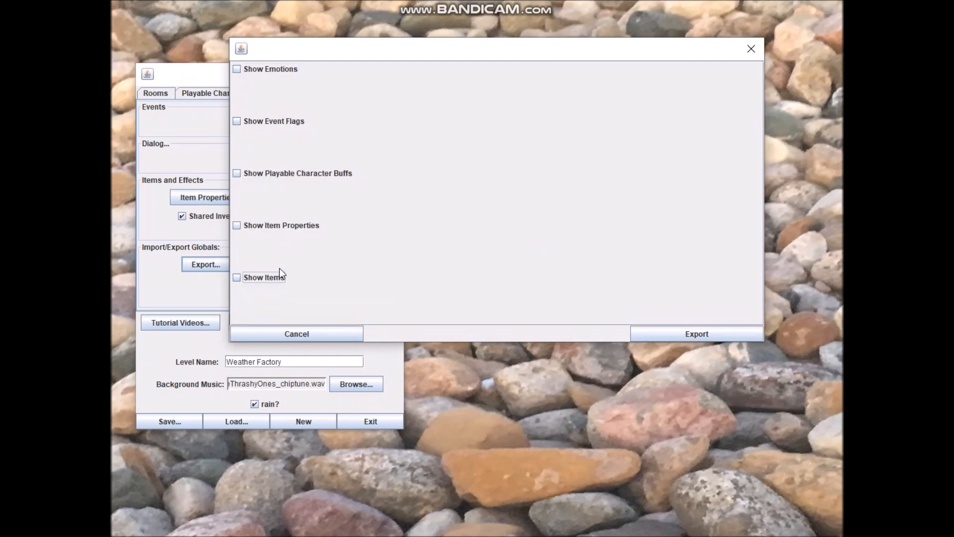
{"action": "left_click", "coordinate": [265, 281]}
{"action": "left_click_drag", "start_coordinate": [305, 218], "coordinate": [310, 287]}
{"action": "left_click", "coordinate": [297, 219]}
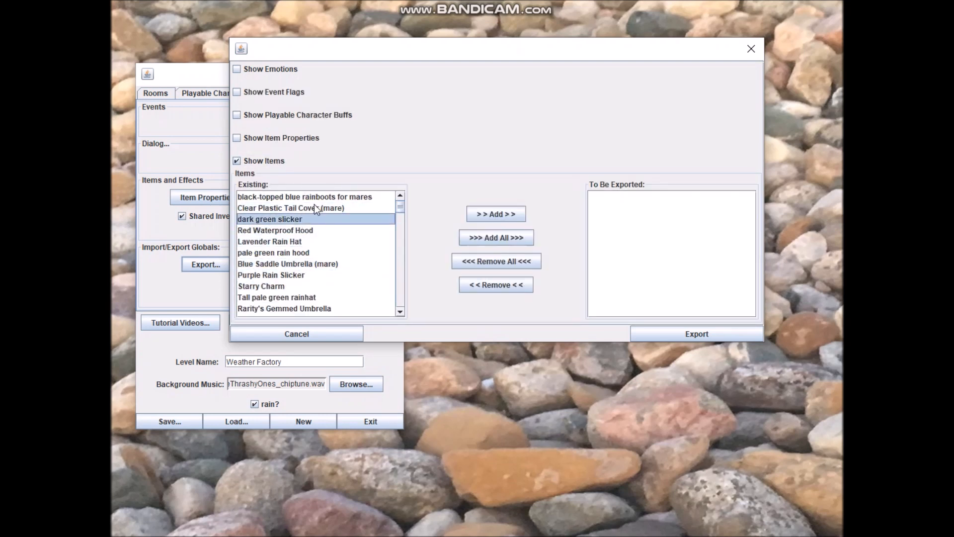
- Look through the full list of existing items that can be exported
{"action": "scroll", "coordinate": [317, 207], "scroll_direction": "down", "scroll_amount": 10}
{"action": "scroll", "coordinate": [317, 207], "scroll_direction": "down", "scroll_amount": 3}
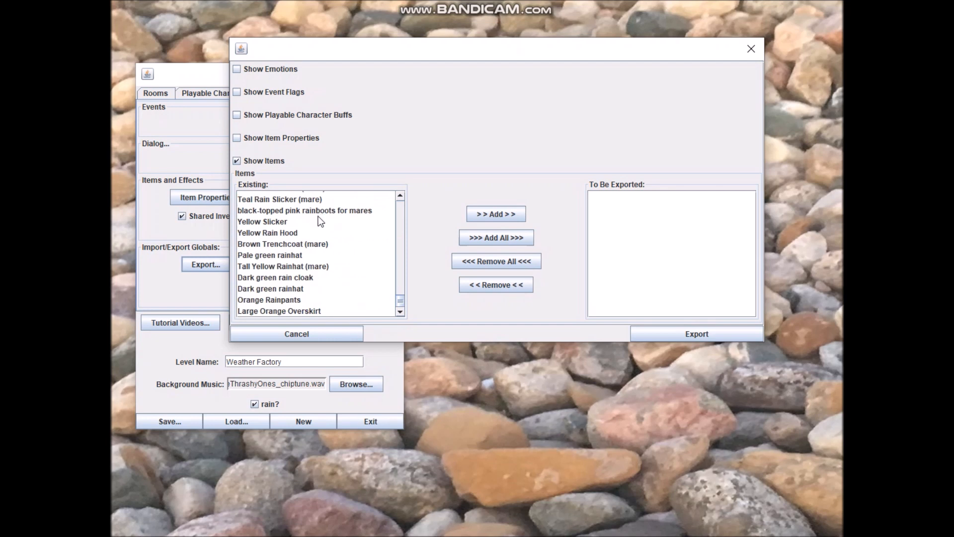
{"action": "left_click", "coordinate": [311, 288]}
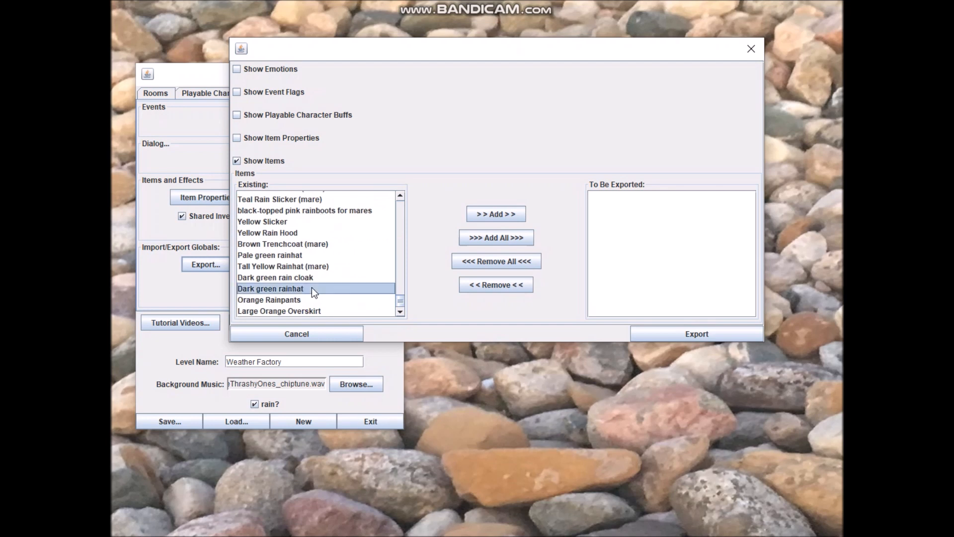
{"action": "left_click", "coordinate": [306, 252]}
{"action": "left_click", "coordinate": [308, 244]}
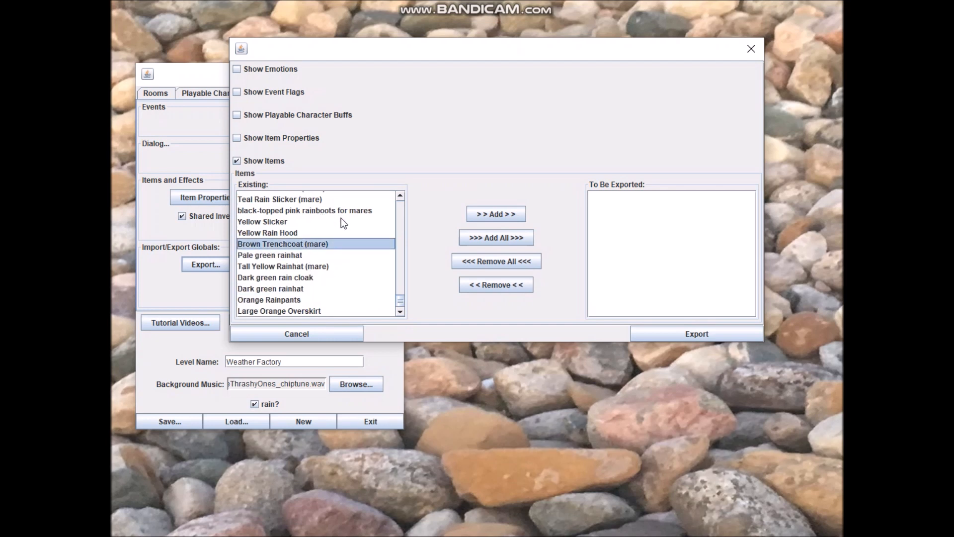
{"action": "left_click", "coordinate": [337, 222]}
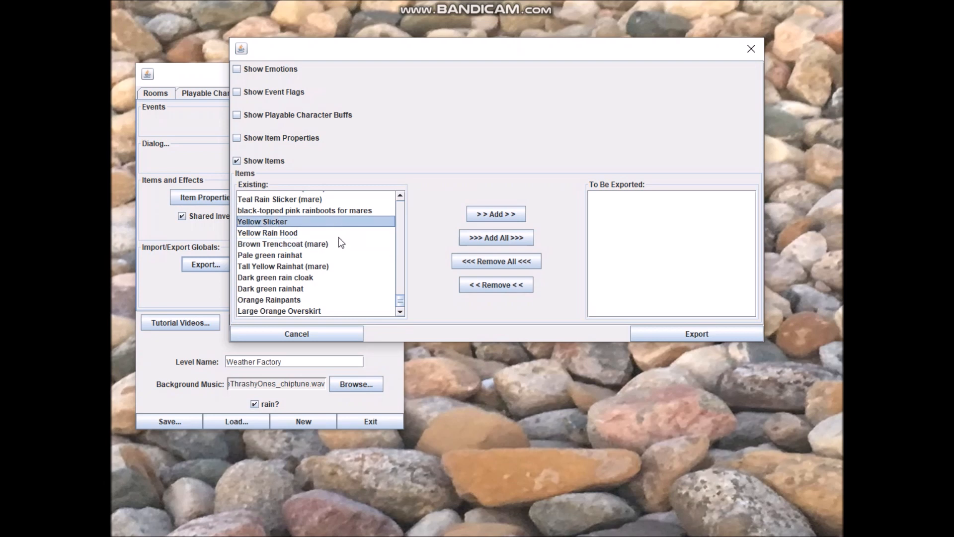
{"action": "left_click", "coordinate": [338, 243]}
{"action": "scroll", "coordinate": [339, 243], "scroll_direction": "up", "scroll_amount": 6}
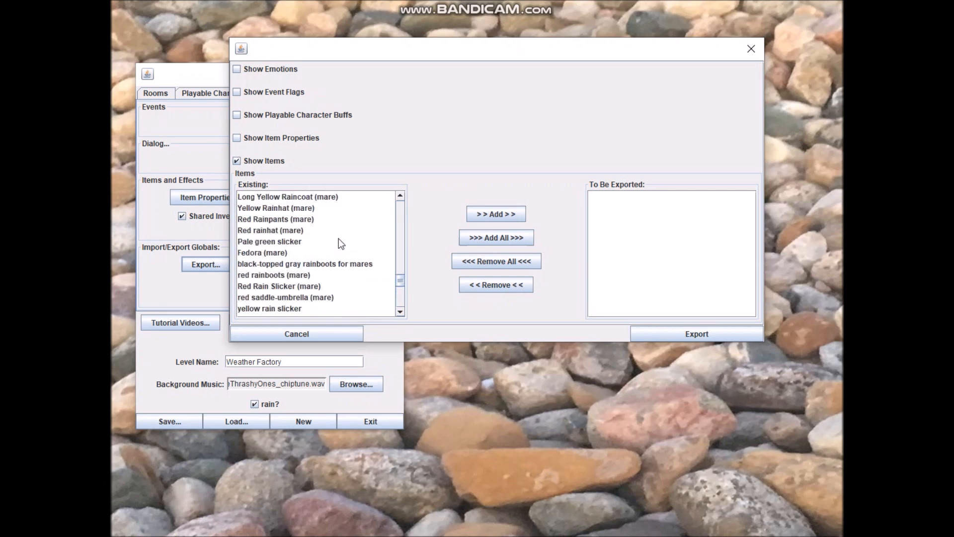
{"action": "scroll", "coordinate": [339, 243], "scroll_direction": "up", "scroll_amount": 5}
{"action": "scroll", "coordinate": [343, 242], "scroll_direction": "up", "scroll_amount": 10}
{"action": "scroll", "coordinate": [344, 240], "scroll_direction": "up", "scroll_amount": 1}
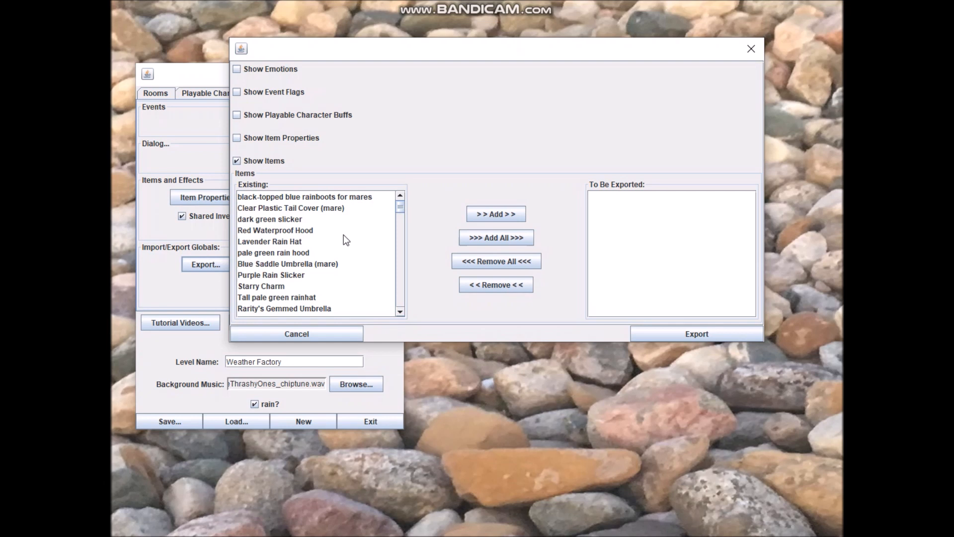
- Show the item properties, playable character buffs, event flags and emotions available for export, hiding the event flags again
{"action": "left_click", "coordinate": [260, 138]}
{"action": "mouse_move", "coordinate": [299, 169]}
{"action": "left_mouse_down"}
{"action": "mouse_move", "coordinate": [312, 244]}
{"action": "mouse_move", "coordinate": [306, 180]}
{"action": "mouse_move", "coordinate": [292, 156]}
{"action": "mouse_move", "coordinate": [293, 214]}
{"action": "mouse_move", "coordinate": [288, 162]}
{"action": "left_mouse_up"}
{"action": "left_click", "coordinate": [292, 100]}
{"action": "left_click", "coordinate": [266, 82]}
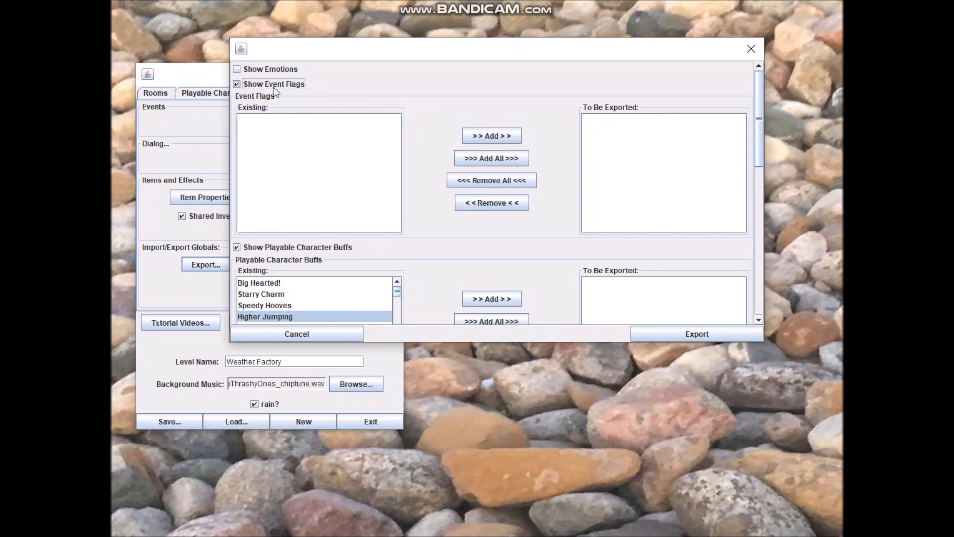
{"action": "left_click", "coordinate": [273, 84]}
{"action": "left_click", "coordinate": [282, 69]}
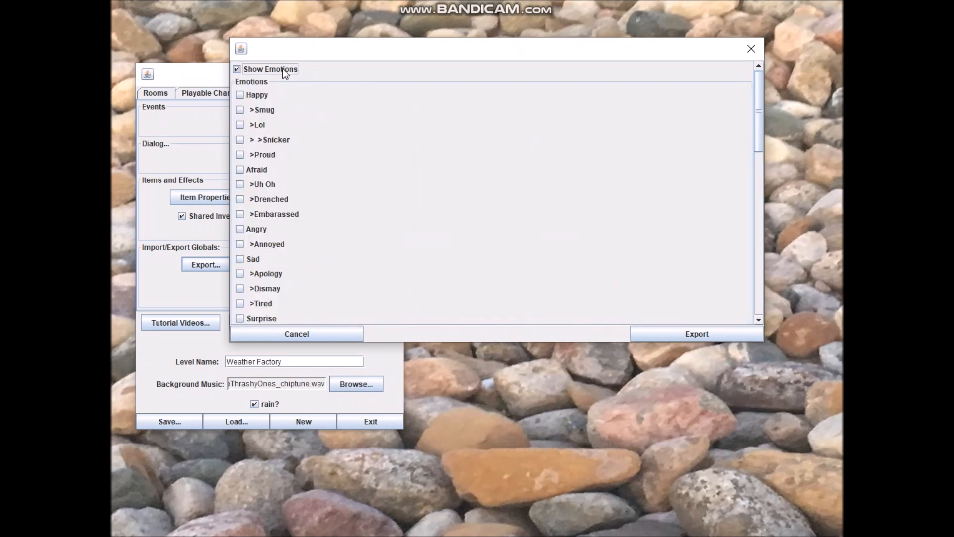
- Hide all the export category lists and cancel the export of globals
{"action": "left_click", "coordinate": [283, 68]}
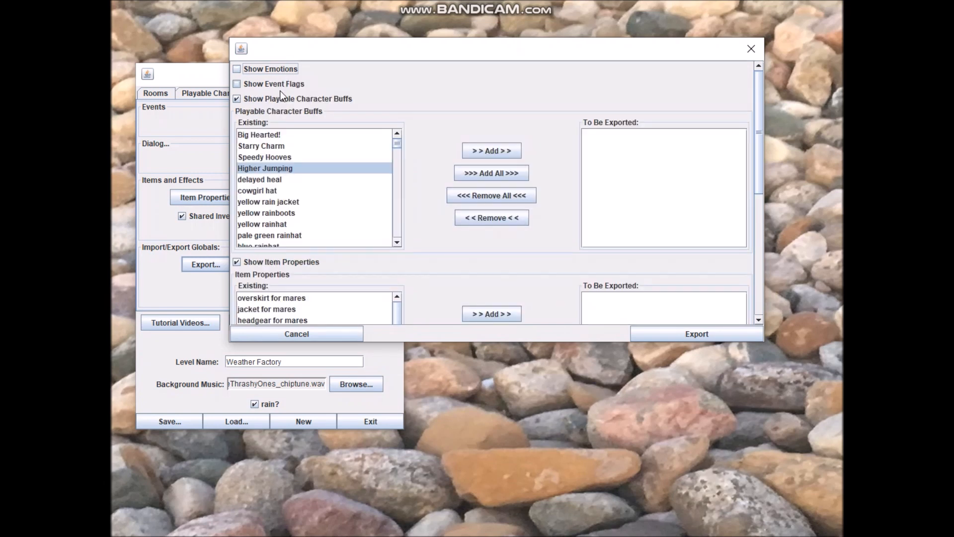
{"action": "left_click", "coordinate": [279, 86]}
{"action": "left_click", "coordinate": [279, 85]}
{"action": "left_click", "coordinate": [281, 101]}
{"action": "left_click", "coordinate": [283, 116]}
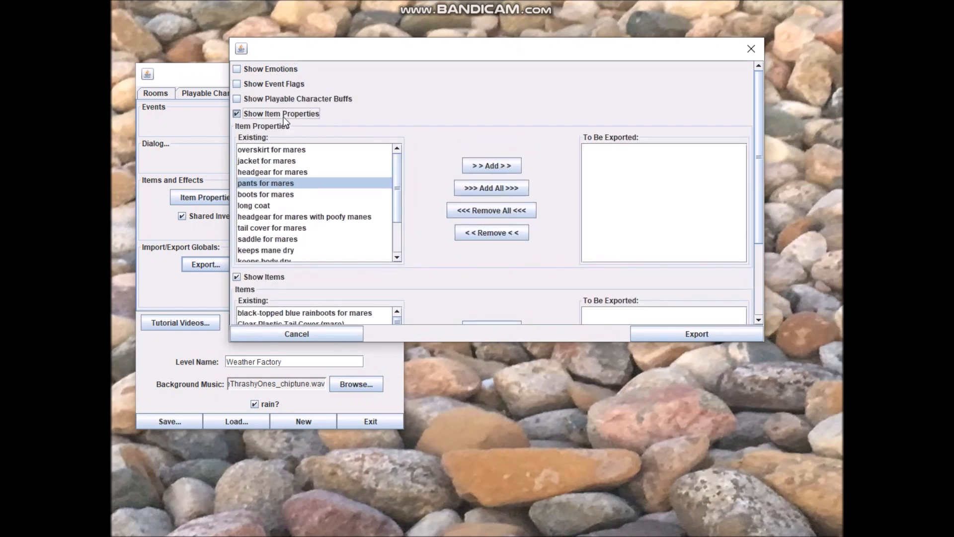
{"action": "left_click", "coordinate": [273, 160]}
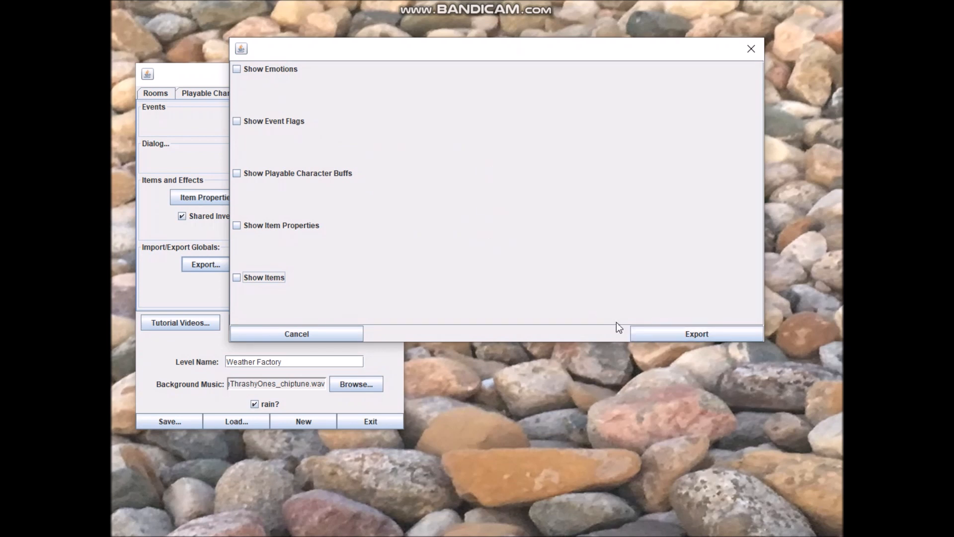
{"action": "left_click", "coordinate": [326, 332]}
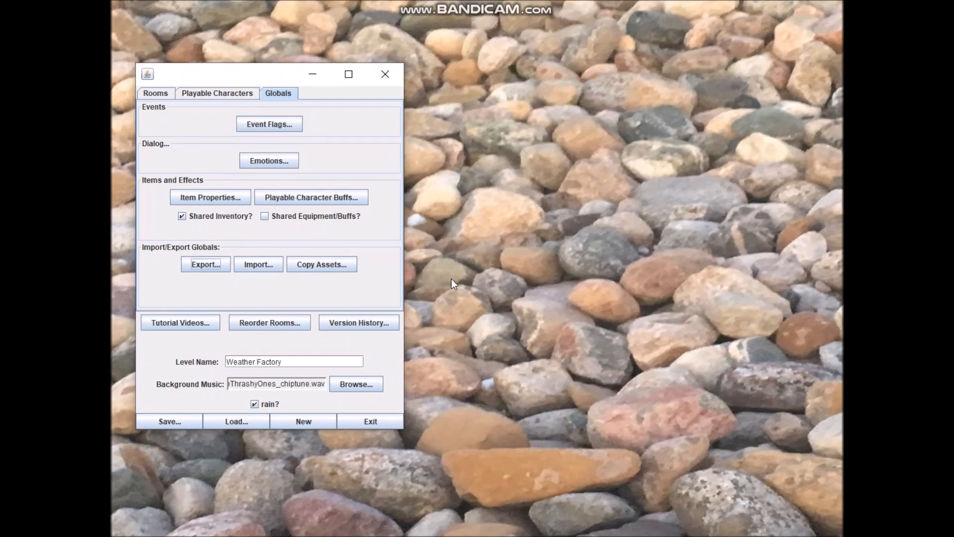
- Copy the game assets into F:\WFMeltdown tutorials\asset dump folder and move the progress window clear of the editor's controls
{"action": "left_click", "coordinate": [354, 263]}
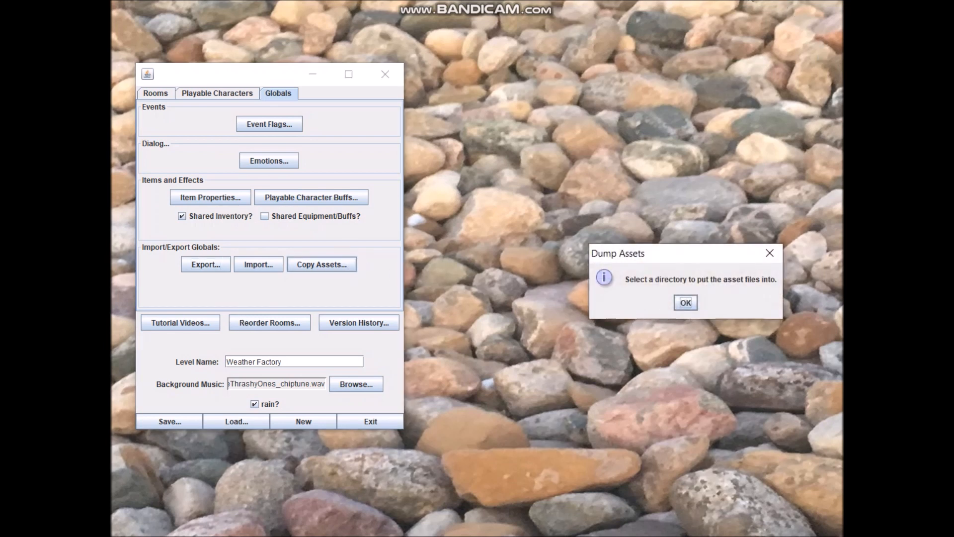
{"action": "key", "text": "Return"}
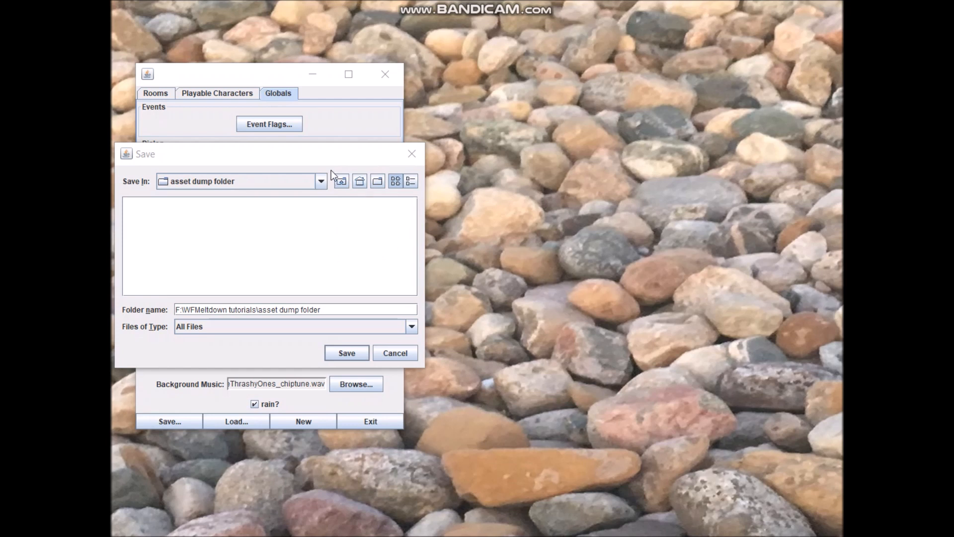
{"action": "left_click_drag", "start_coordinate": [335, 166], "coordinate": [516, 177]}
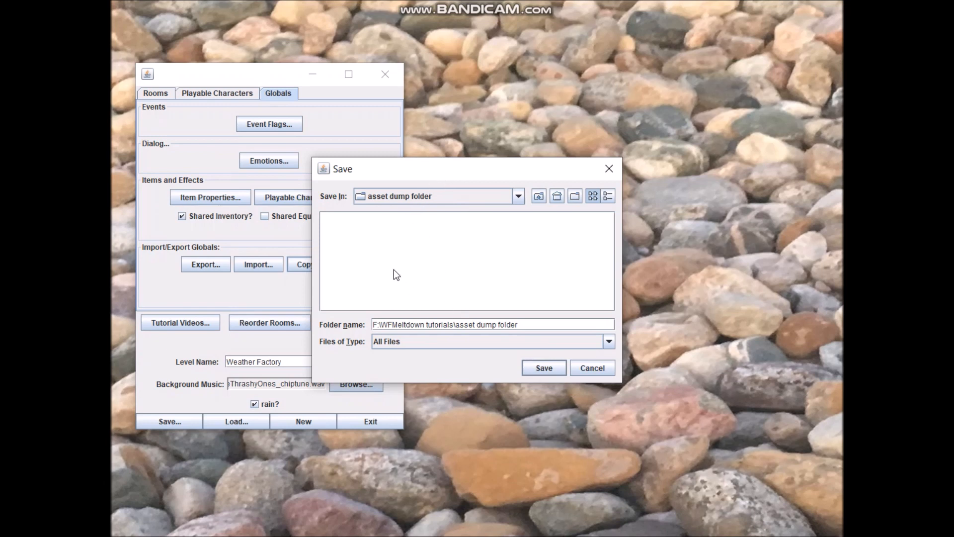
{"action": "left_click", "coordinate": [538, 369]}
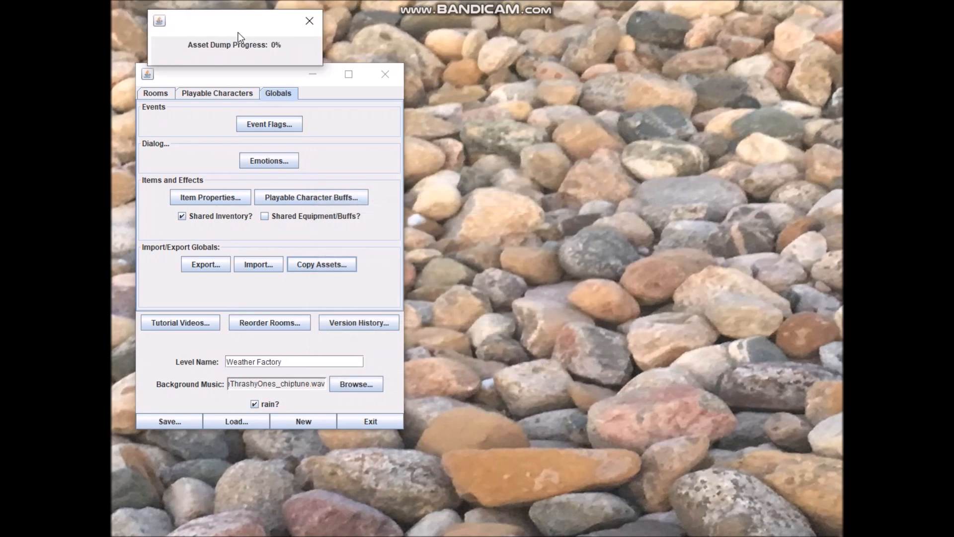
{"action": "left_click_drag", "start_coordinate": [220, 17], "coordinate": [388, 149]}
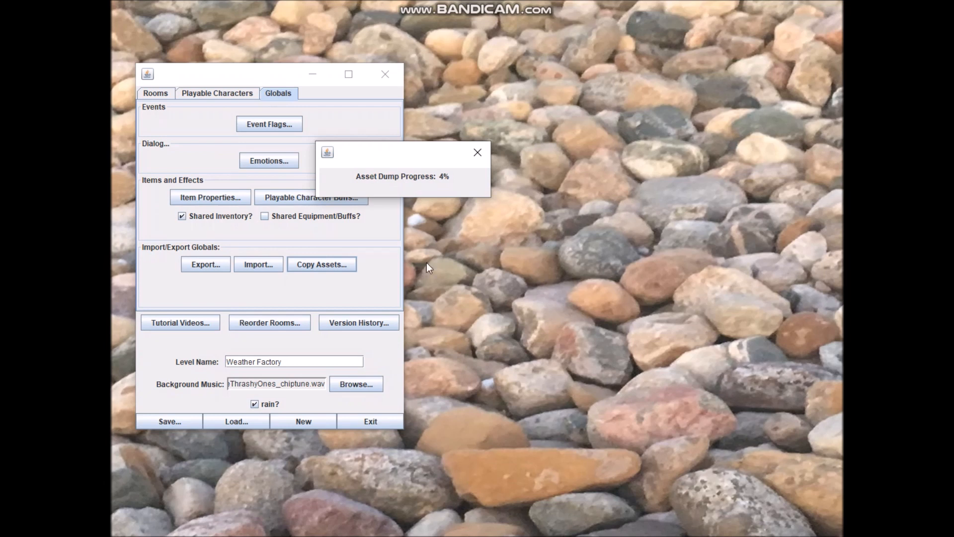
{"action": "left_click_drag", "start_coordinate": [431, 152], "coordinate": [325, 47]}
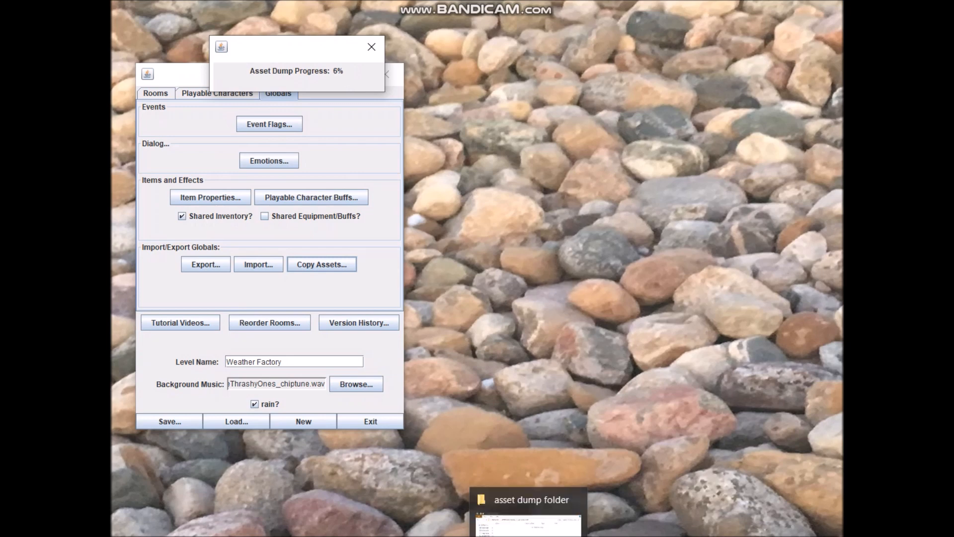
- Switch to File Explorer showing the asset dump folder and open its images subfolder
{"action": "left_click", "coordinate": [529, 536]}
{"action": "left_click_drag", "start_coordinate": [628, 27], "coordinate": [523, 71]}
{"action": "double_click", "coordinate": [511, 150]}
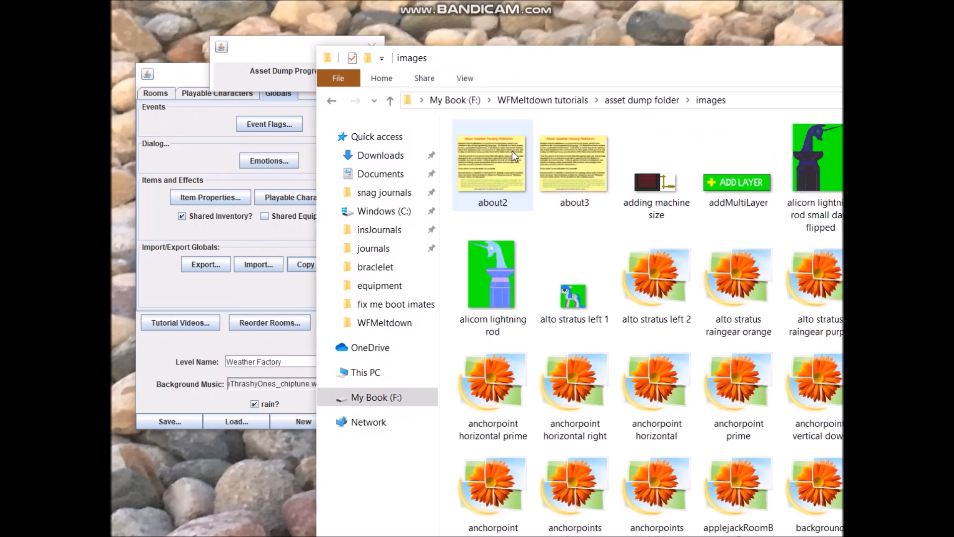
- Browse the copied image files, including the engine_cooked and filly left frames
{"action": "scroll", "coordinate": [646, 323], "scroll_direction": "down", "scroll_amount": 20}
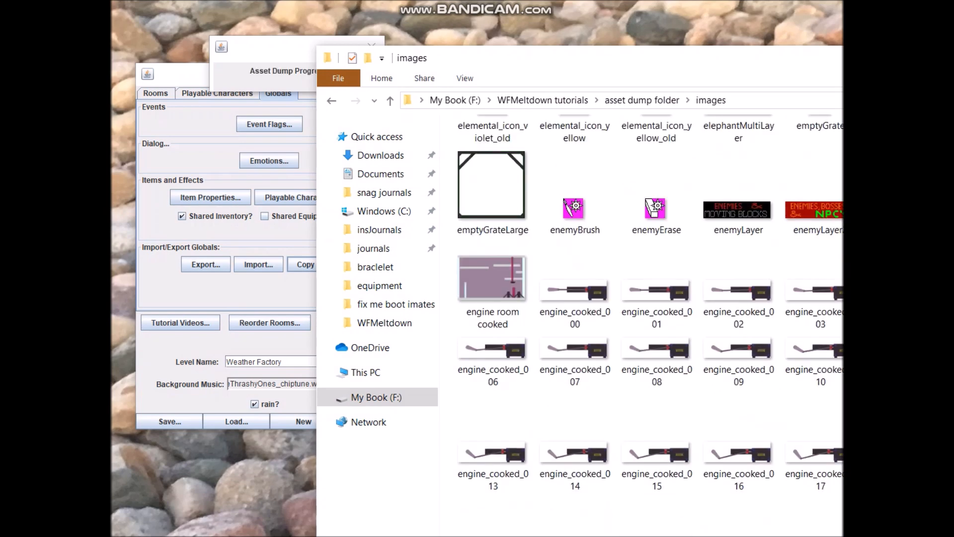
{"action": "scroll", "coordinate": [646, 323], "scroll_direction": "down", "scroll_amount": 2}
{"action": "scroll", "coordinate": [663, 52], "scroll_direction": "down", "scroll_amount": 3}
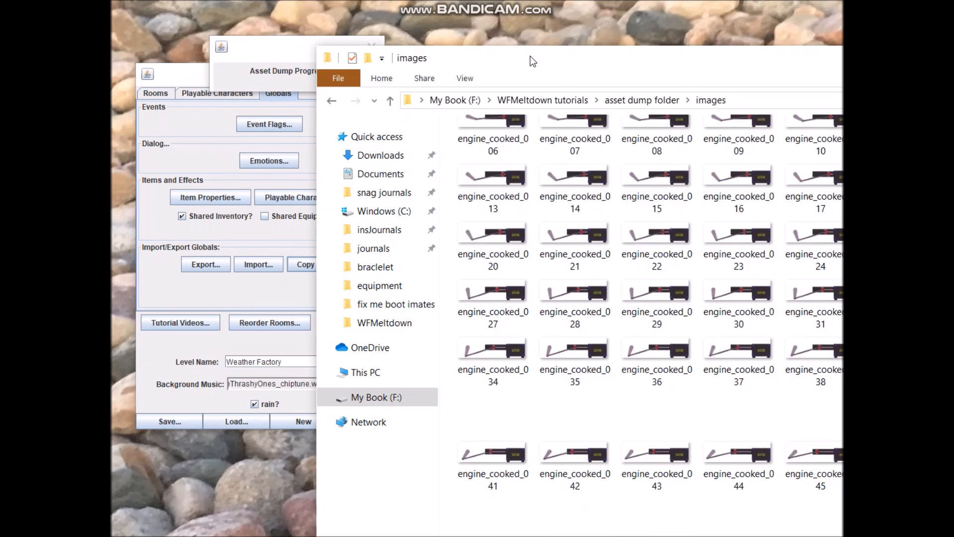
{"action": "scroll", "coordinate": [527, 55], "scroll_direction": "down", "scroll_amount": 5}
{"action": "left_click_drag", "start_coordinate": [525, 53], "coordinate": [350, 8]}
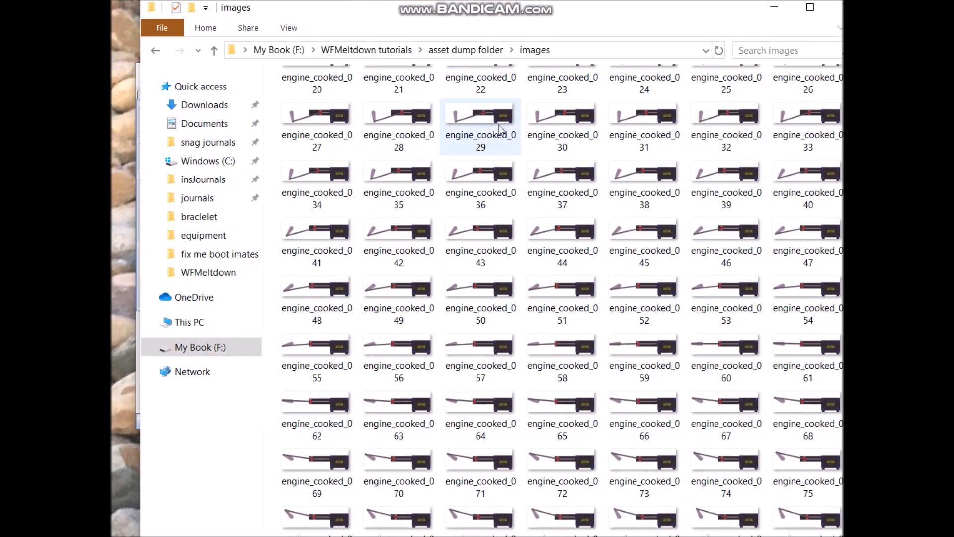
{"action": "scroll", "coordinate": [618, 223], "scroll_direction": "down", "scroll_amount": 10}
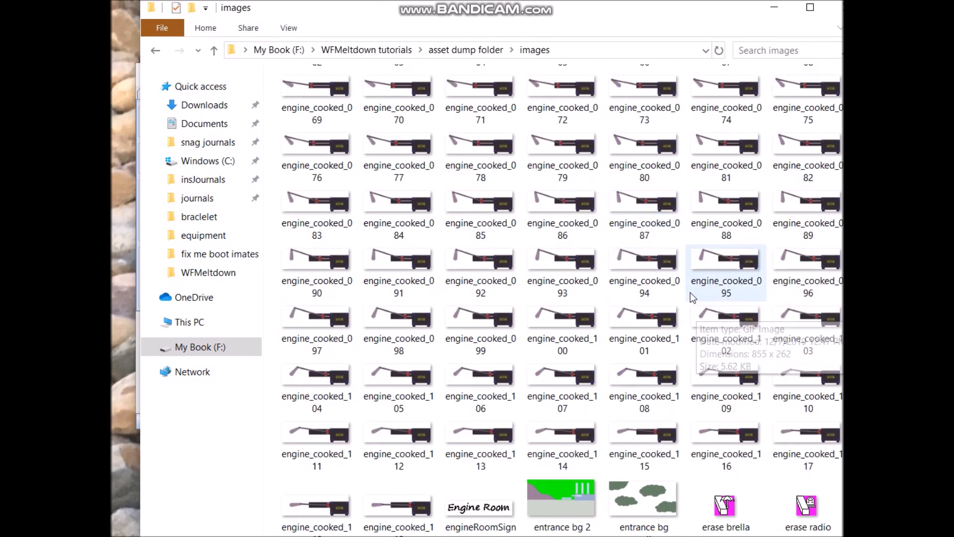
{"action": "scroll", "coordinate": [690, 283], "scroll_direction": "down", "scroll_amount": 15}
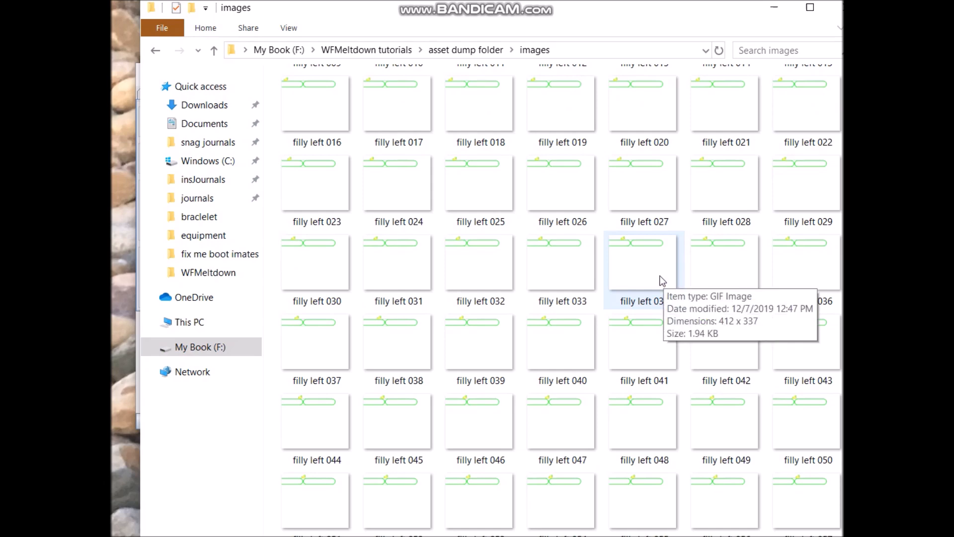
- Examine the images folder again from its first files and check the asset dump progress
{"action": "left_click_drag", "start_coordinate": [292, 14], "coordinate": [652, 47]}
{"action": "scroll", "coordinate": [736, 308], "scroll_direction": "up", "scroll_amount": 20}
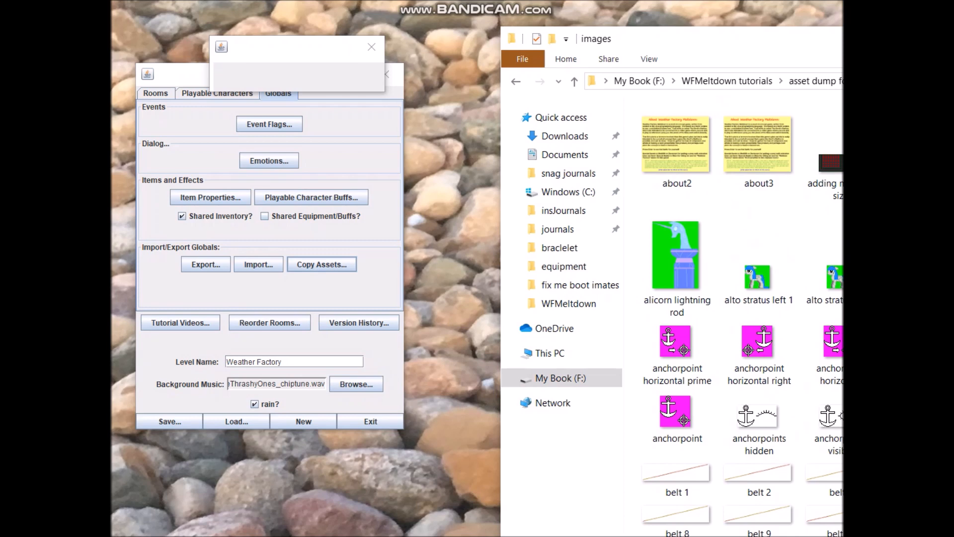
{"action": "left_click_drag", "start_coordinate": [624, 40], "coordinate": [252, 60]}
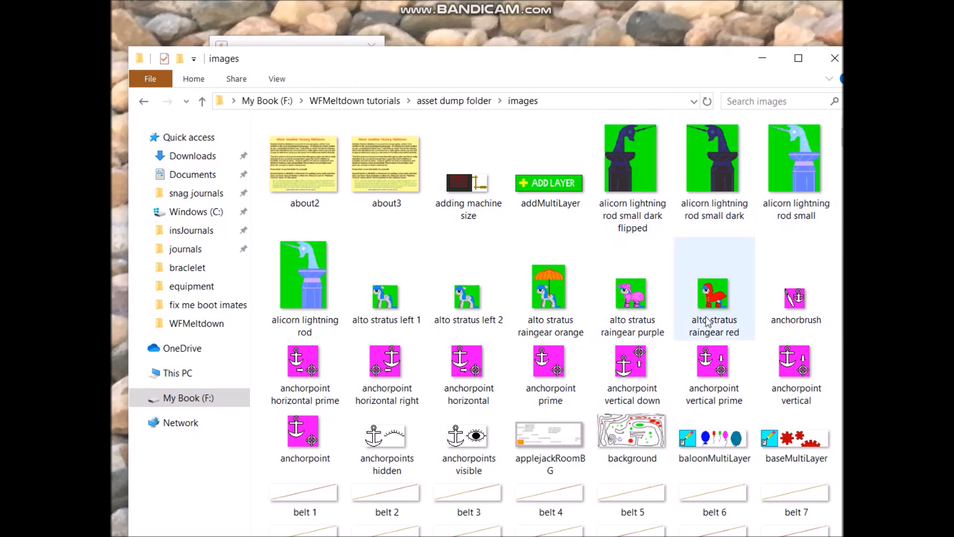
{"action": "scroll", "coordinate": [539, 266], "scroll_direction": "down", "scroll_amount": 10}
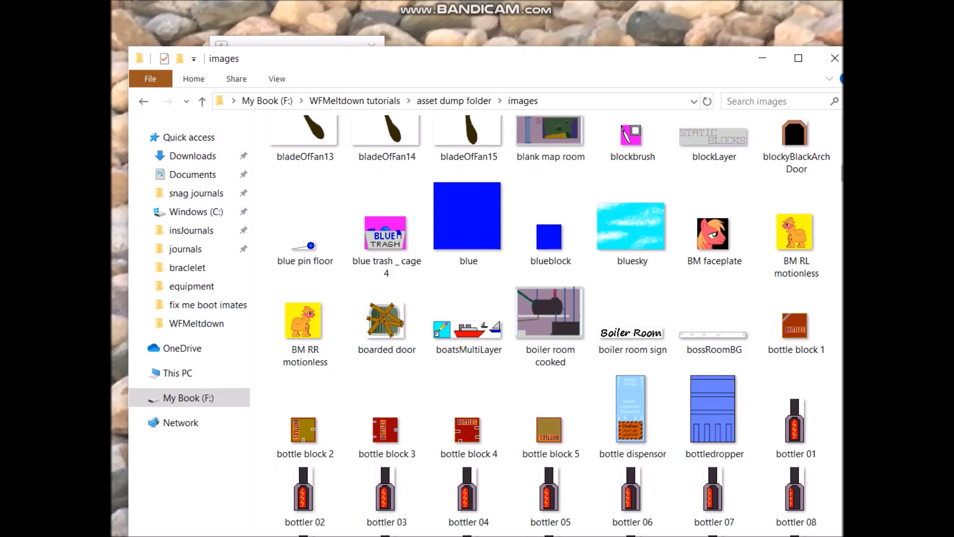
{"action": "left_click_drag", "start_coordinate": [428, 70], "coordinate": [676, 60]}
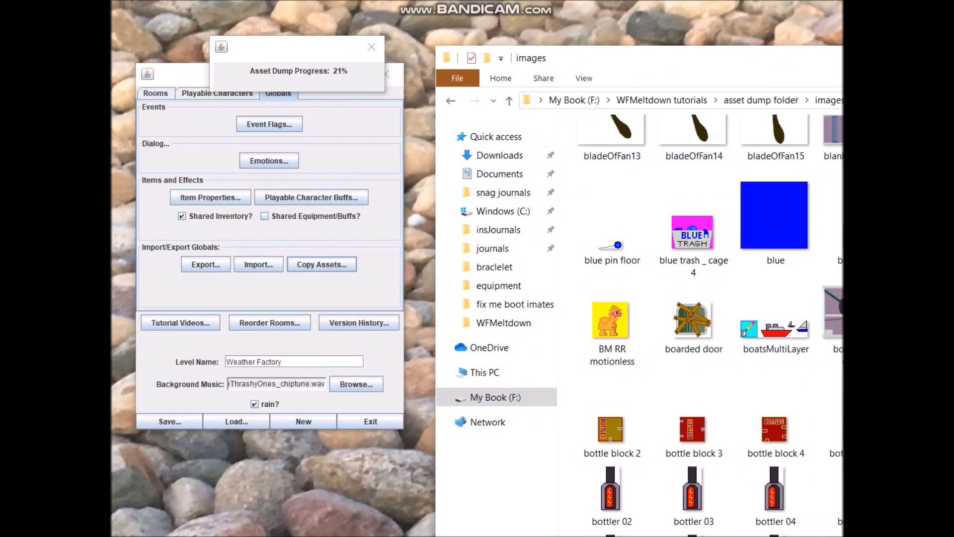
{"action": "left_click", "coordinate": [869, 59]}
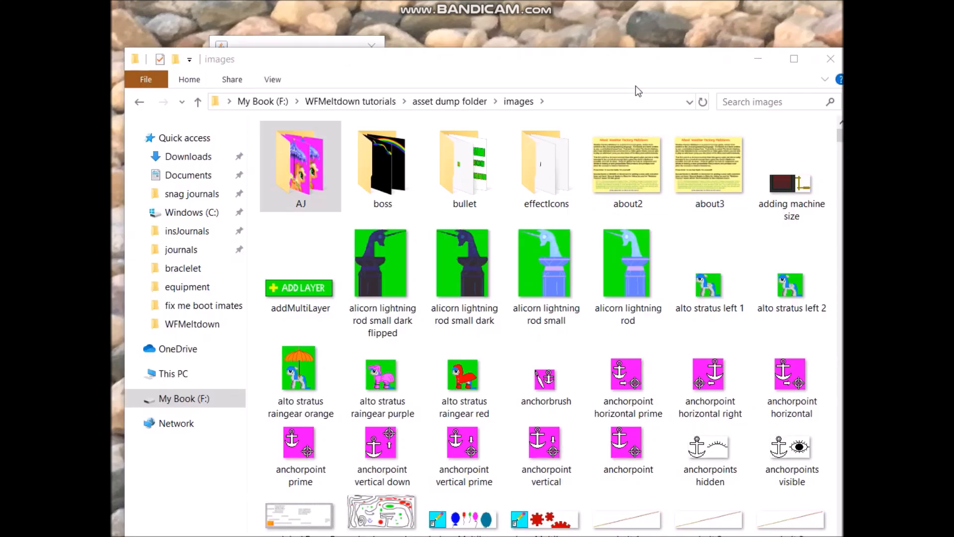
- Check the asset dump progress again and examine the images folder's new subfolders and remaining files
{"action": "left_click_drag", "start_coordinate": [539, 71], "coordinate": [531, 107]}
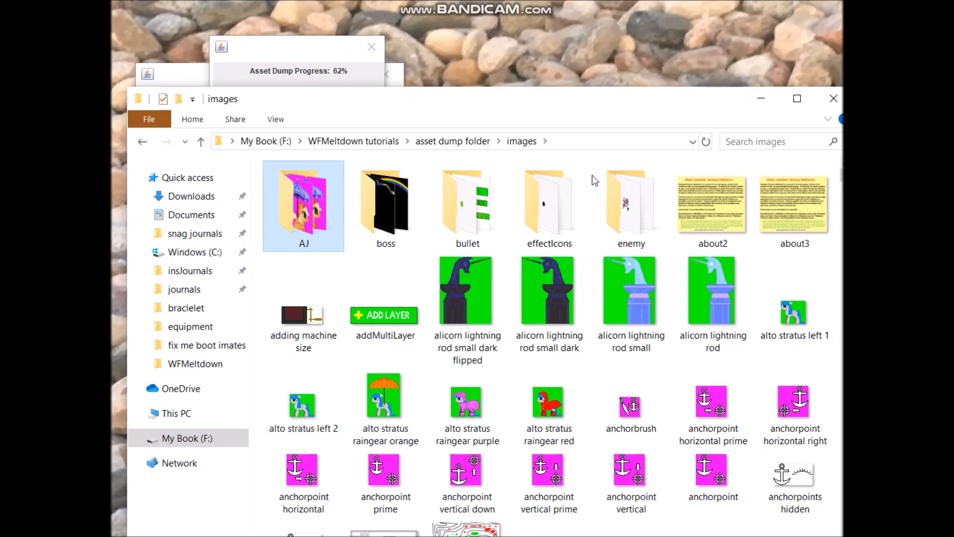
{"action": "left_click_drag", "start_coordinate": [721, 98], "coordinate": [703, 64]}
{"action": "scroll", "coordinate": [823, 147], "scroll_direction": "down", "scroll_amount": 15}
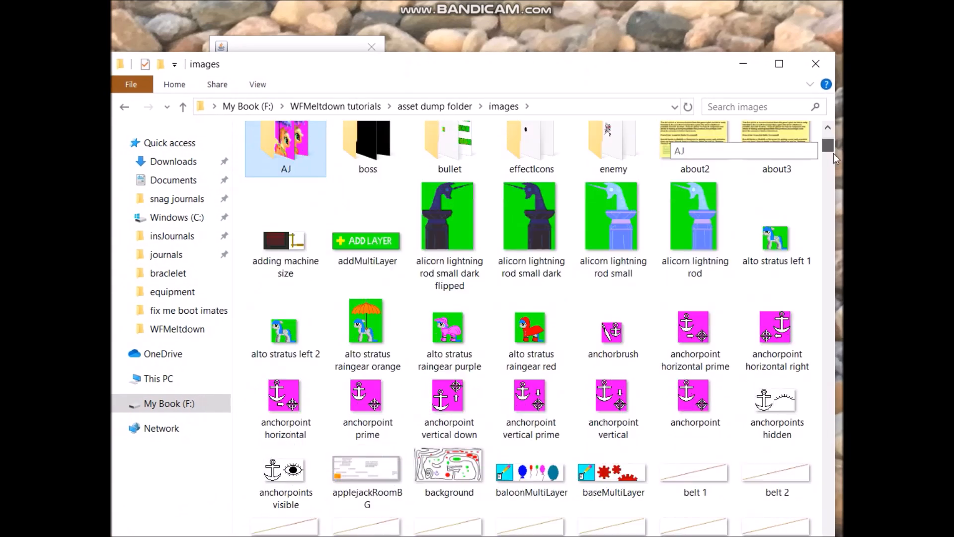
{"action": "scroll", "coordinate": [771, 276], "scroll_direction": "down", "scroll_amount": 10}
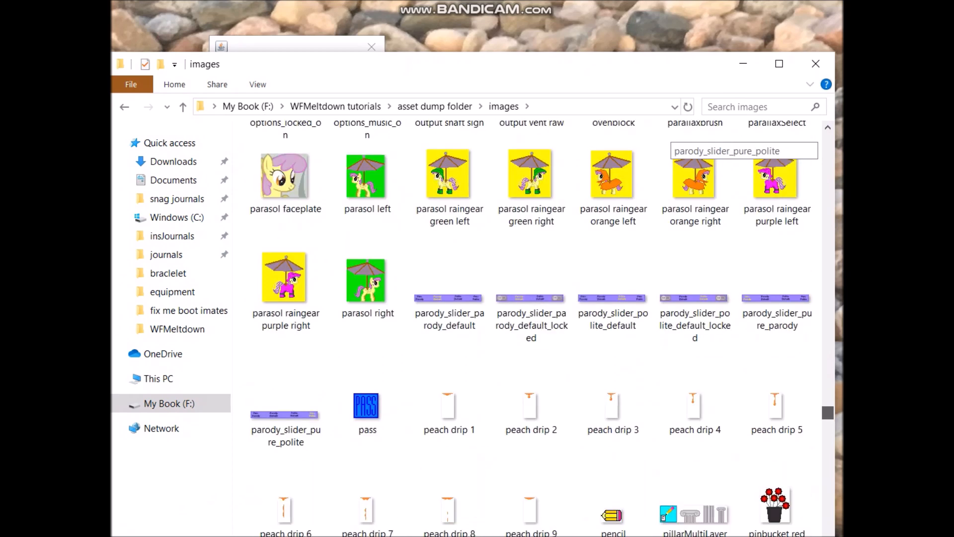
- Browse the images folder around pillarMultiLayer, return to its subfolders and move the window to check the asset dump progress
{"action": "scroll", "coordinate": [771, 275], "scroll_direction": "down", "scroll_amount": 3}
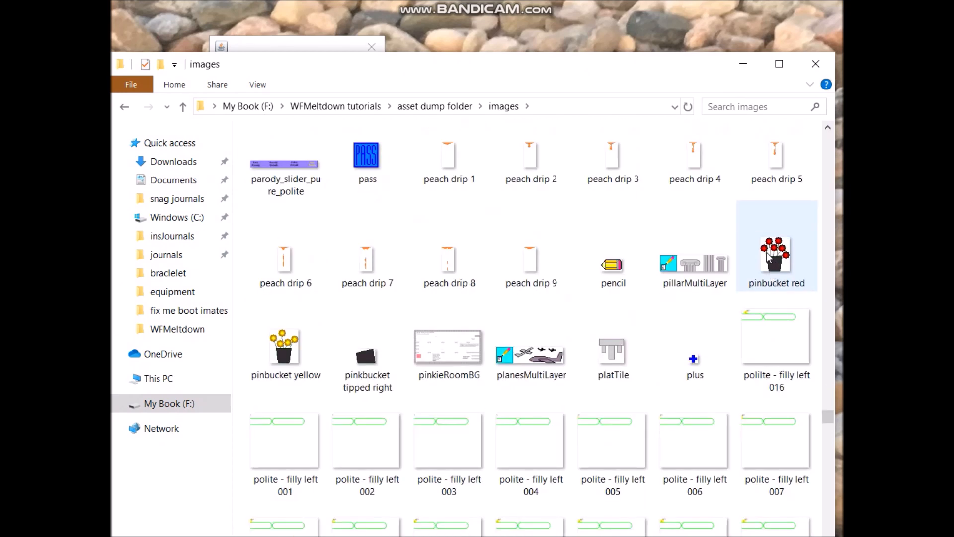
{"action": "left_click", "coordinate": [544, 372]}
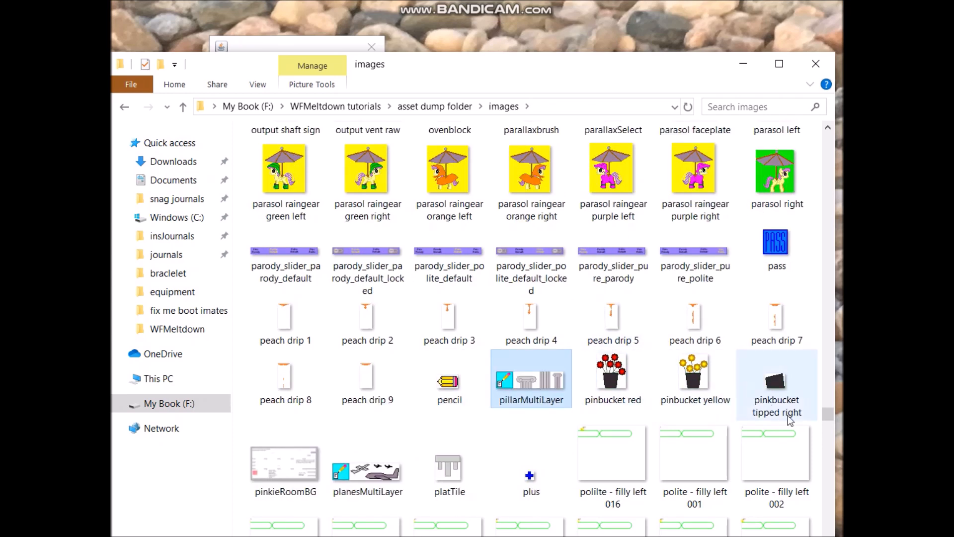
{"action": "left_click_drag", "start_coordinate": [823, 417], "coordinate": [769, 134]}
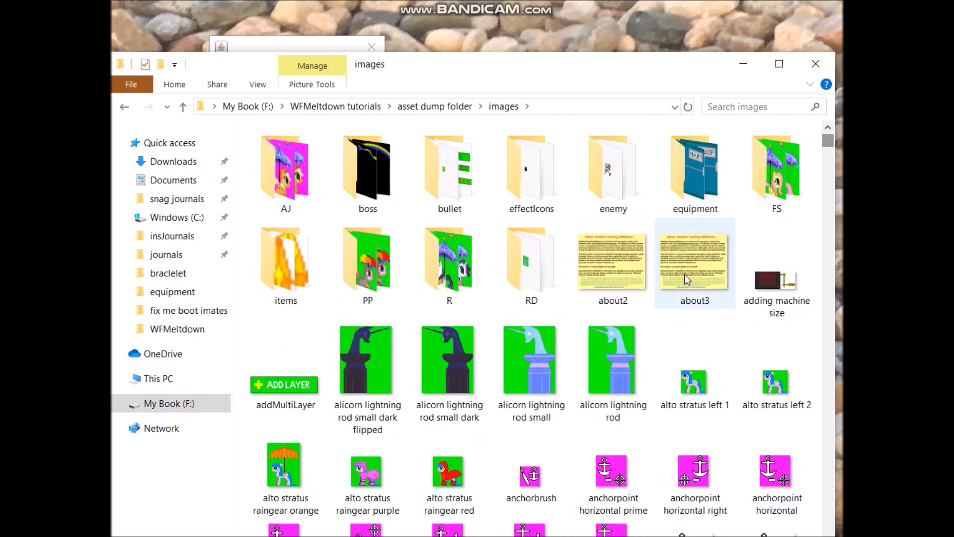
{"action": "left_click_drag", "start_coordinate": [450, 63], "coordinate": [458, 93]}
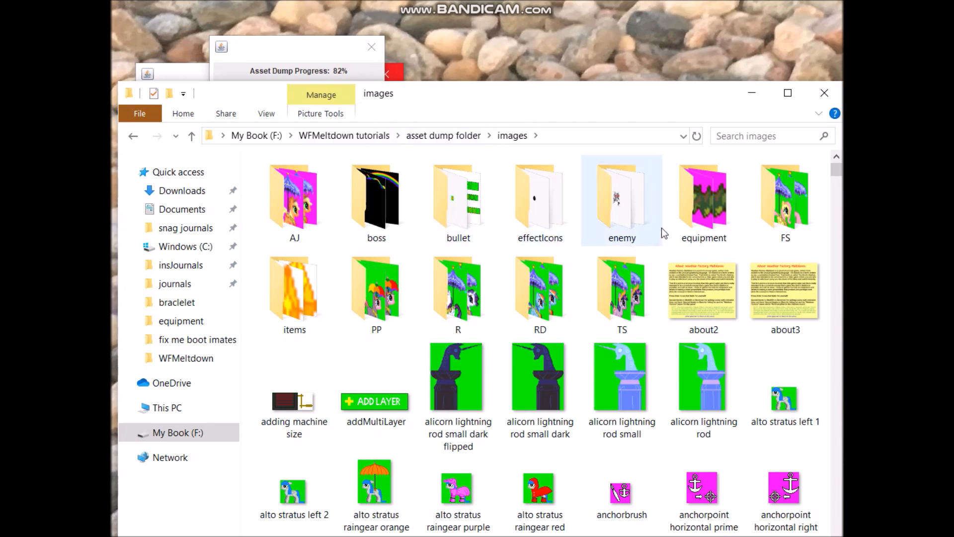
- Open the equipment subfolder and examine its hood, hat and umbrella images, including the red hood recolors
{"action": "double_click", "coordinate": [697, 201]}
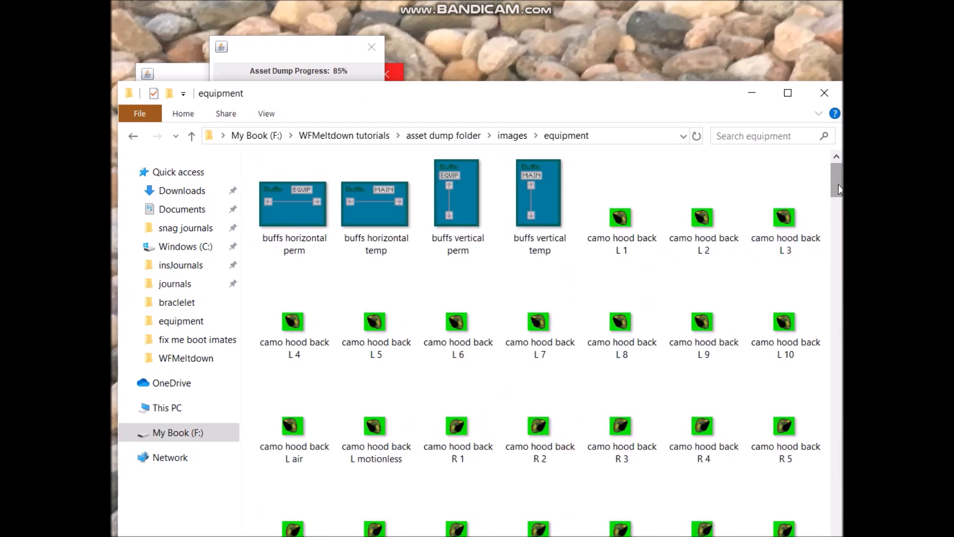
{"action": "scroll", "coordinate": [825, 187], "scroll_direction": "down", "scroll_amount": 20}
{"action": "scroll", "coordinate": [751, 189], "scroll_direction": "down", "scroll_amount": 15}
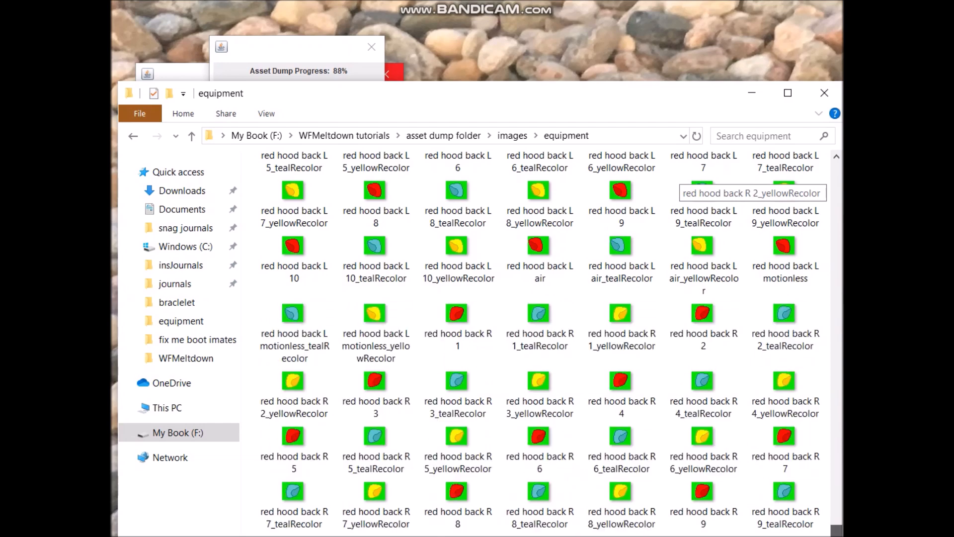
{"action": "scroll", "coordinate": [836, 514], "scroll_direction": "up", "scroll_amount": 6}
{"action": "scroll", "coordinate": [836, 517], "scroll_direction": "up", "scroll_amount": 3}
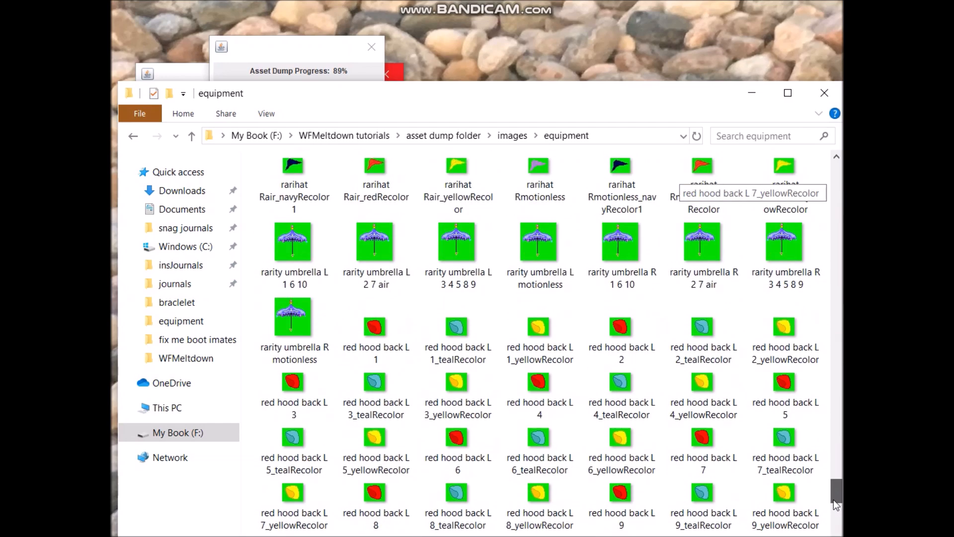
{"action": "left_click_drag", "start_coordinate": [829, 461], "coordinate": [711, 144]}
- Return to the images folder, minimize File Explorer and dismiss the level editor's dump-complete notice
{"action": "left_click", "coordinate": [511, 136]}
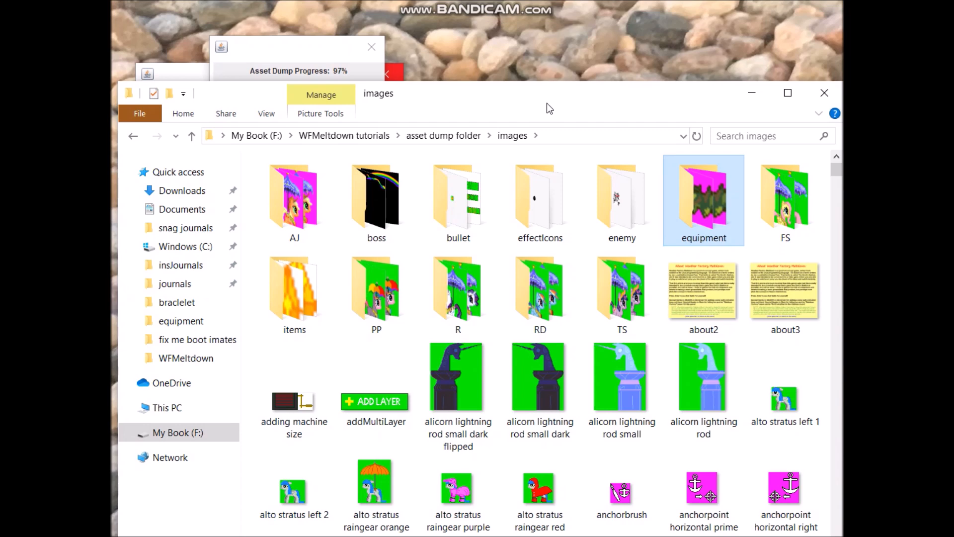
{"action": "left_click", "coordinate": [748, 98]}
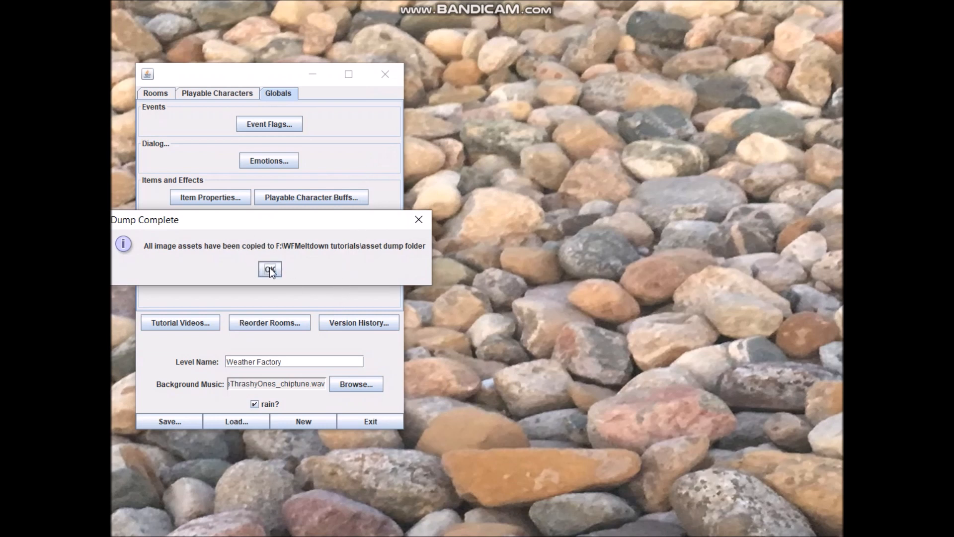
{"action": "left_click", "coordinate": [269, 269]}
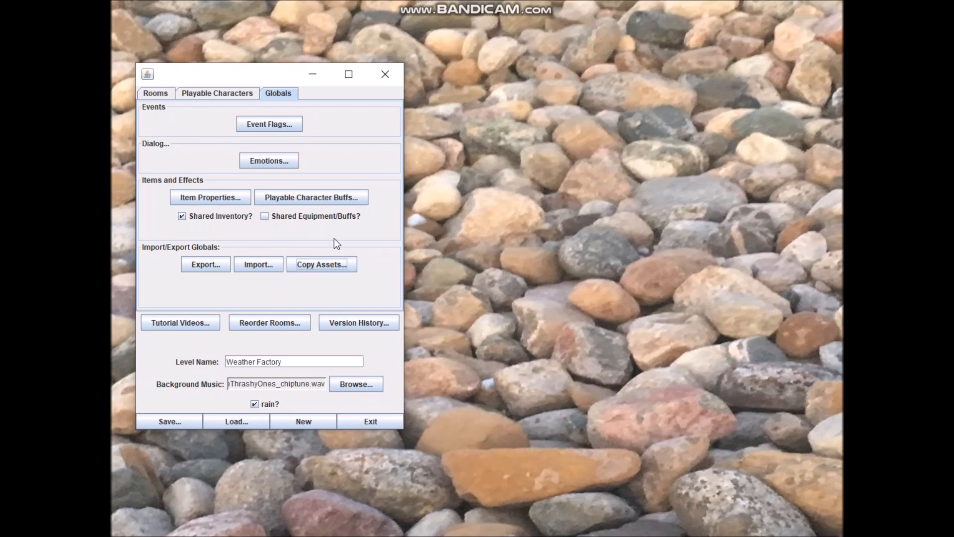
- Open the receiving bay room for editing and choose the polite/parody switch grid in the Widgets & Doors layer
{"action": "left_click", "coordinate": [164, 97]}
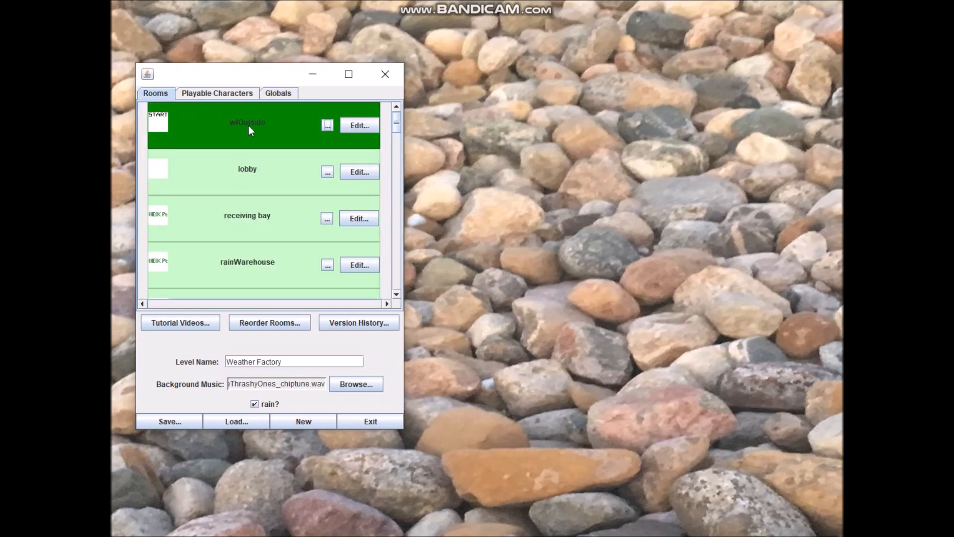
{"action": "left_click", "coordinate": [372, 214]}
{"action": "left_click", "coordinate": [163, 258]}
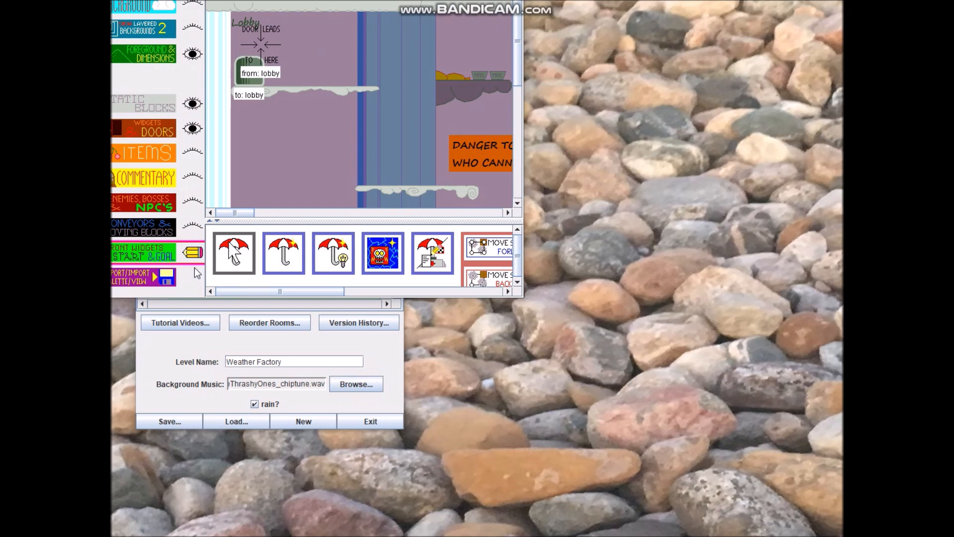
{"action": "left_click_drag", "start_coordinate": [241, 293], "coordinate": [411, 301]}
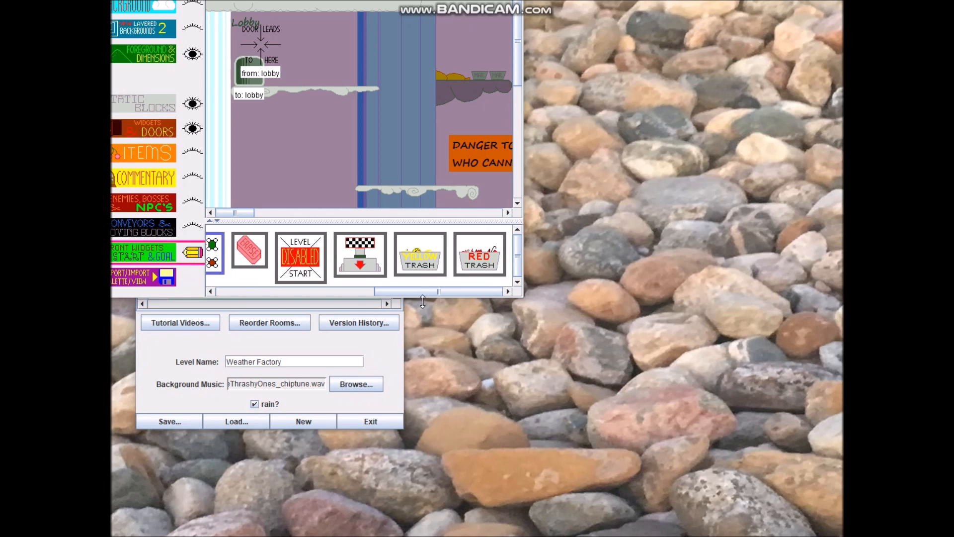
{"action": "left_click", "coordinate": [159, 129]}
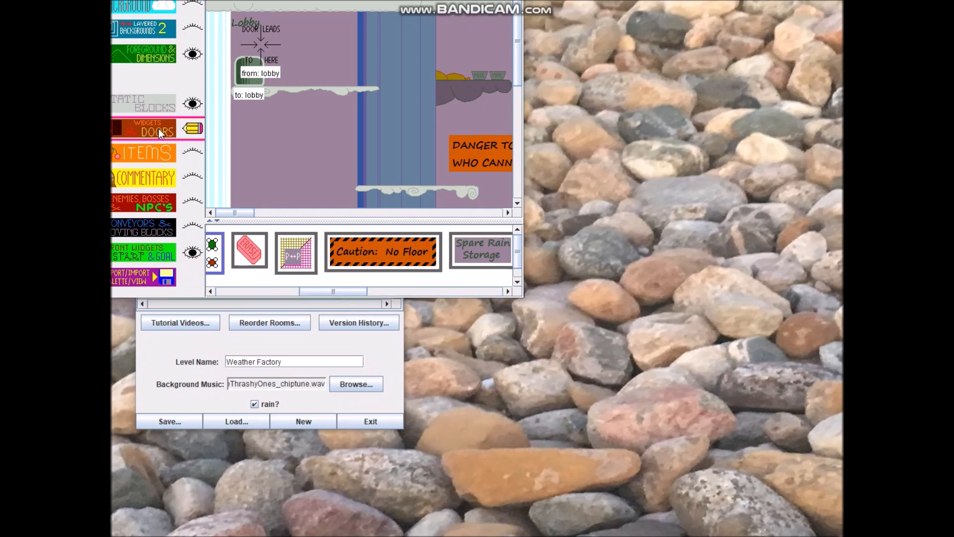
{"action": "mouse_move", "coordinate": [324, 292]}
{"action": "left_mouse_down"}
{"action": "mouse_move", "coordinate": [445, 291]}
{"action": "mouse_move", "coordinate": [240, 278]}
{"action": "mouse_move", "coordinate": [475, 280]}
{"action": "mouse_move", "coordinate": [324, 282]}
{"action": "left_mouse_up"}
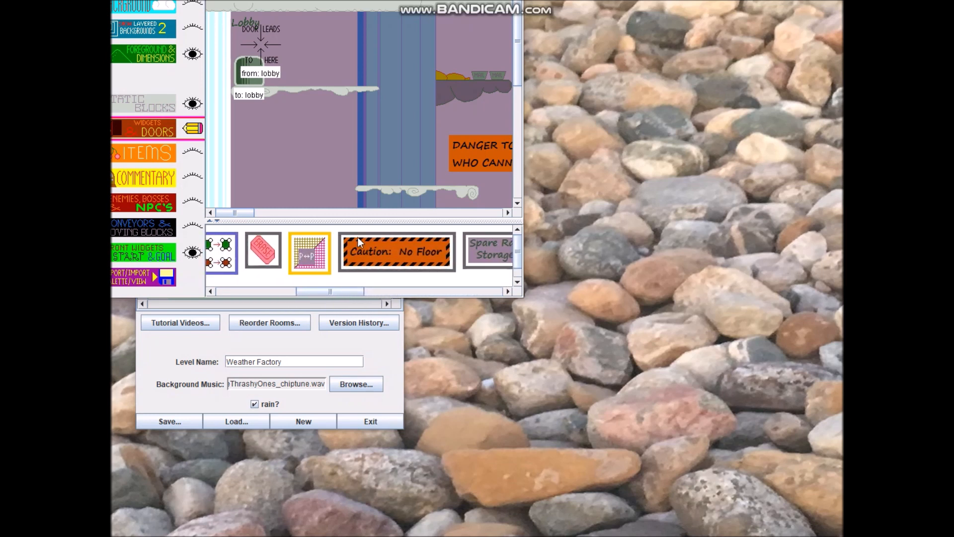
- Examine the polite/parody switch grids already placed between Miscellaneous Storage and Spare Rain Storage
{"action": "left_click_drag", "start_coordinate": [244, 213], "coordinate": [490, 214]}
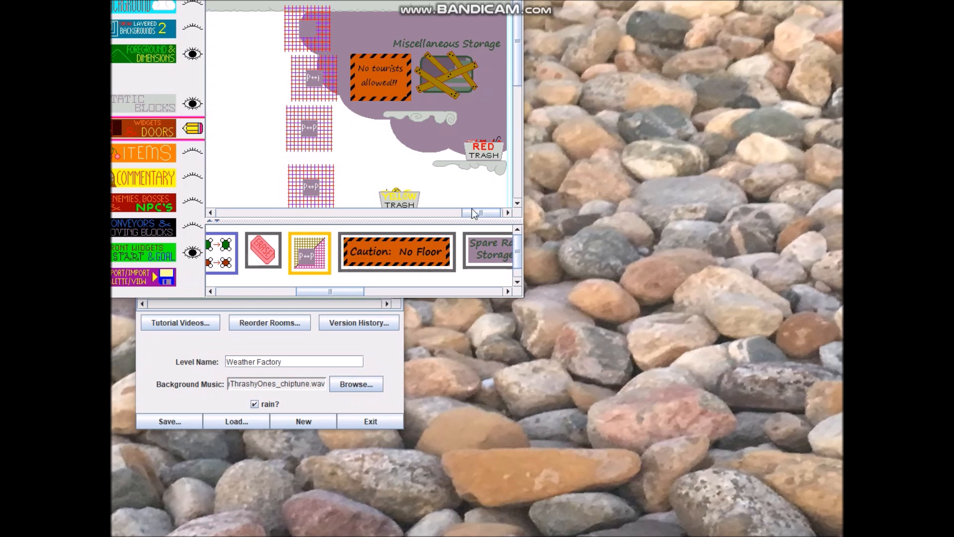
{"action": "left_click_drag", "start_coordinate": [478, 215], "coordinate": [473, 214]}
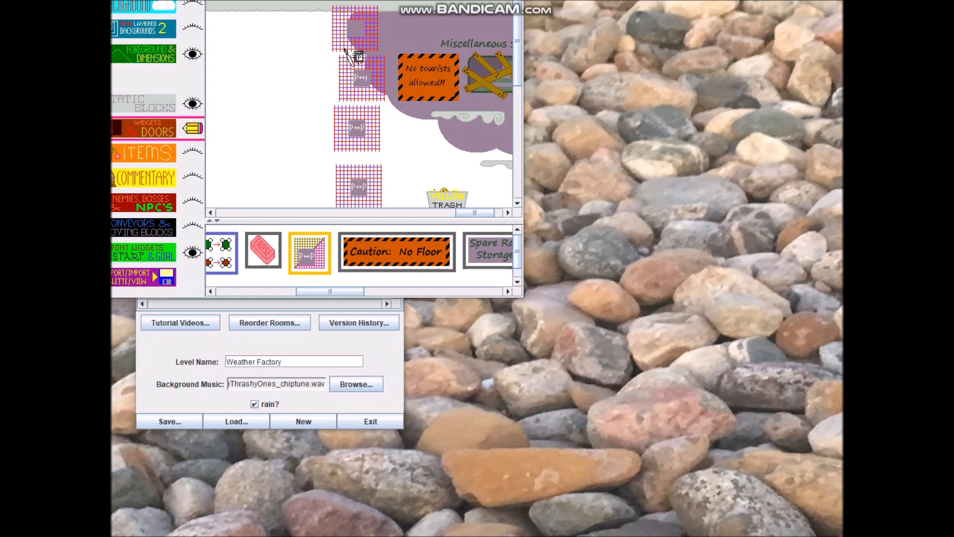
{"action": "mouse_move", "coordinate": [516, 73]}
{"action": "left_mouse_down"}
{"action": "mouse_move", "coordinate": [520, 124]}
{"action": "mouse_move", "coordinate": [518, 77]}
{"action": "left_mouse_up"}
{"action": "left_click_drag", "start_coordinate": [476, 213], "coordinate": [484, 213]}
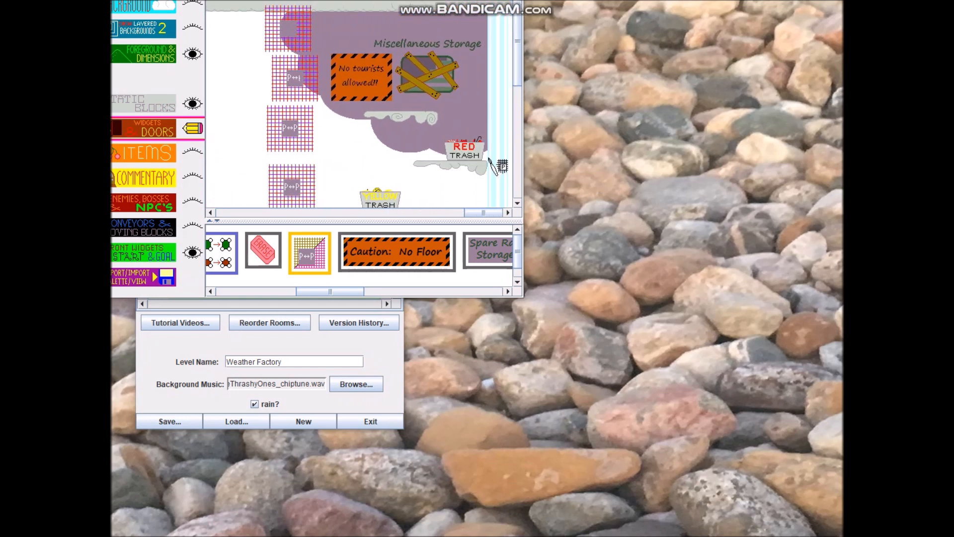
{"action": "left_click_drag", "start_coordinate": [516, 67], "coordinate": [515, 84]}
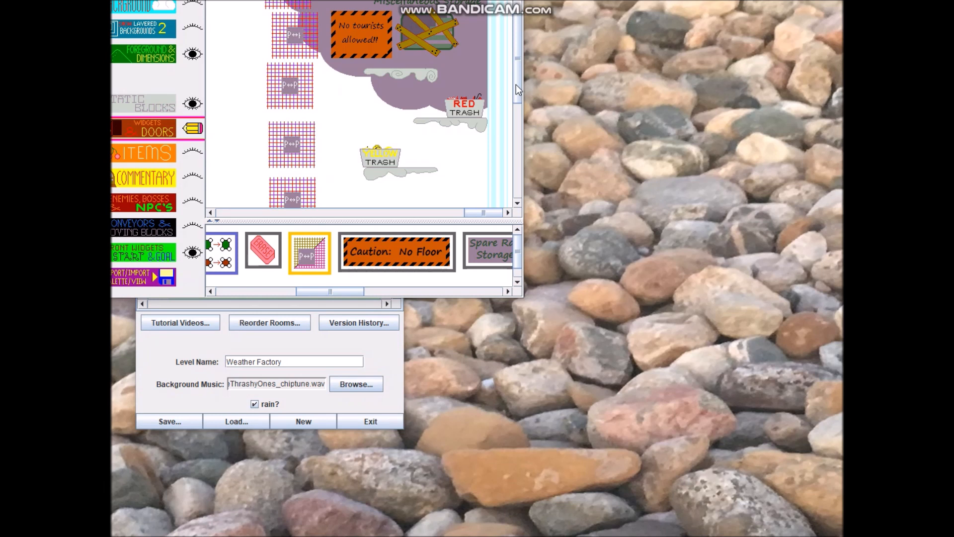
{"action": "left_click_drag", "start_coordinate": [516, 85], "coordinate": [514, 104]}
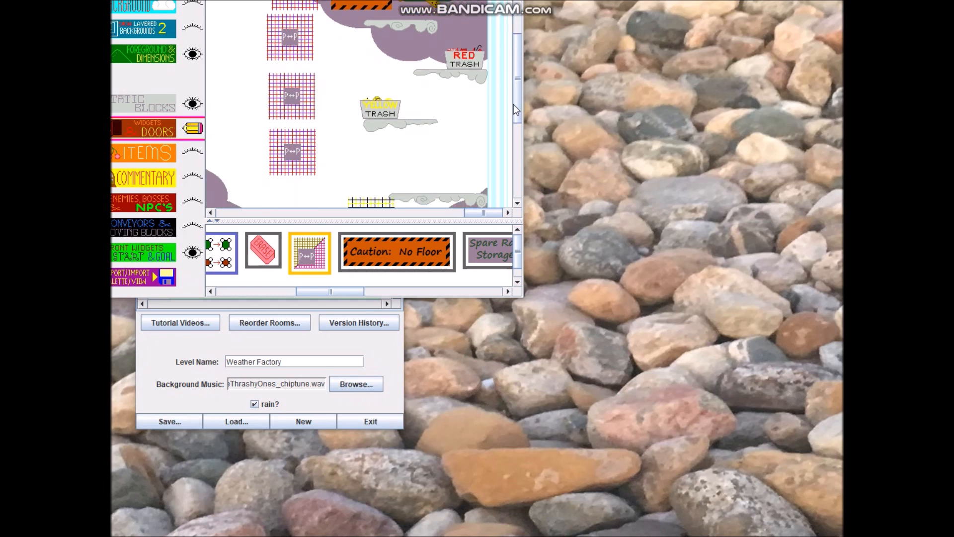
{"action": "left_click_drag", "start_coordinate": [514, 105], "coordinate": [515, 160]}
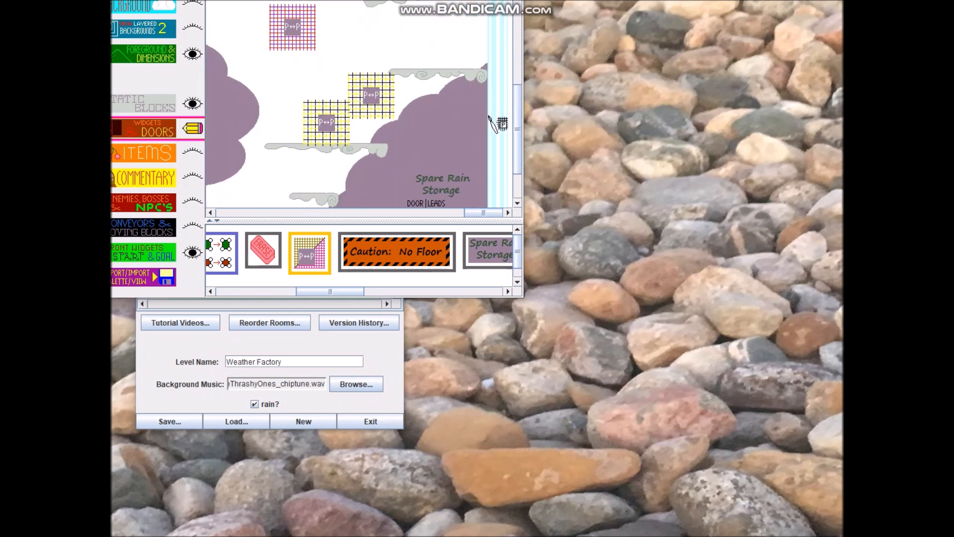
{"action": "left_click_drag", "start_coordinate": [513, 124], "coordinate": [513, 149]}
{"action": "mouse_move", "coordinate": [470, 213]}
{"action": "left_mouse_down"}
{"action": "mouse_move", "coordinate": [455, 213]}
{"action": "mouse_move", "coordinate": [464, 212]}
{"action": "left_mouse_up"}
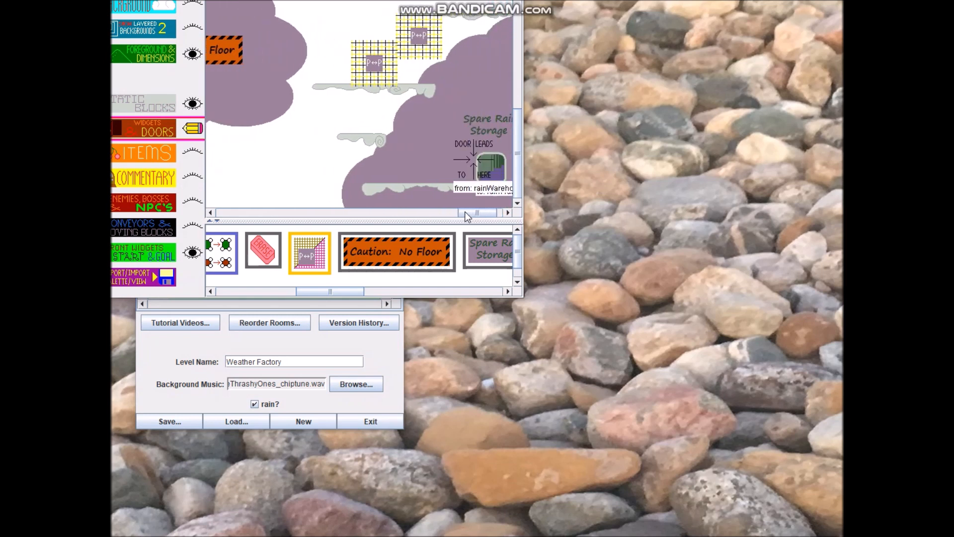
- Place a switch grid beside the ledge near Spare Rain Storage and set it to Switches from Parody to Polite
{"action": "left_click", "coordinate": [327, 113]}
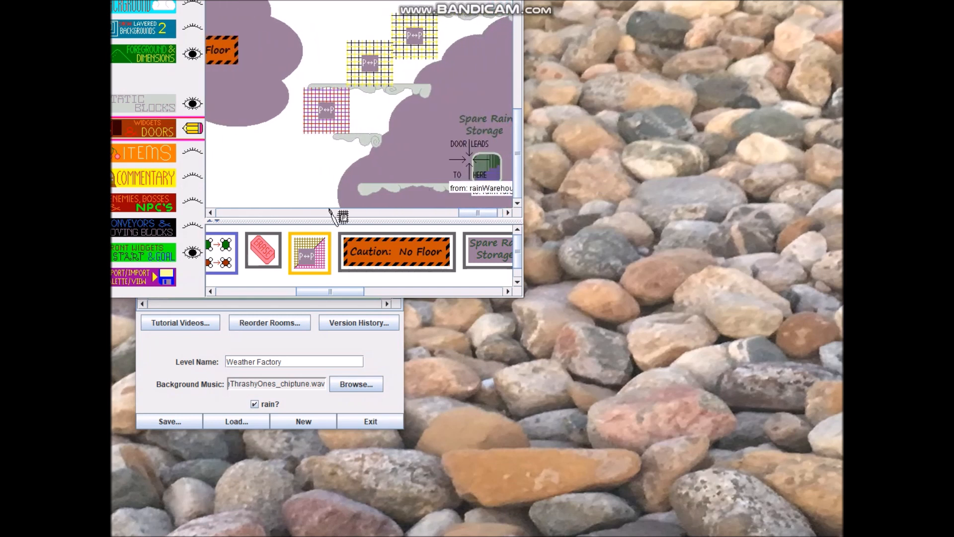
{"action": "right_click", "coordinate": [327, 114]}
{"action": "left_click_drag", "start_coordinate": [351, 291], "coordinate": [261, 282]}
{"action": "left_click", "coordinate": [232, 254]}
{"action": "left_click", "coordinate": [328, 112]}
{"action": "right_click", "coordinate": [328, 112]}
{"action": "left_click", "coordinate": [405, 128]}
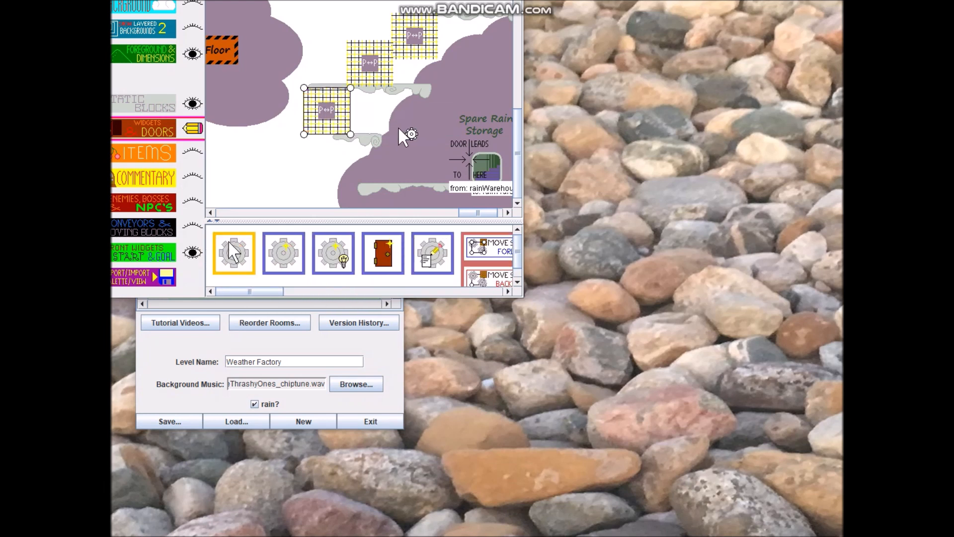
- Place another switch grid below the previous one and nudge it slightly down
{"action": "mouse_move", "coordinate": [262, 293]}
{"action": "left_mouse_down"}
{"action": "mouse_move", "coordinate": [491, 276]}
{"action": "mouse_move", "coordinate": [341, 288]}
{"action": "mouse_move", "coordinate": [350, 282]}
{"action": "left_mouse_up"}
{"action": "left_click", "coordinate": [362, 260]}
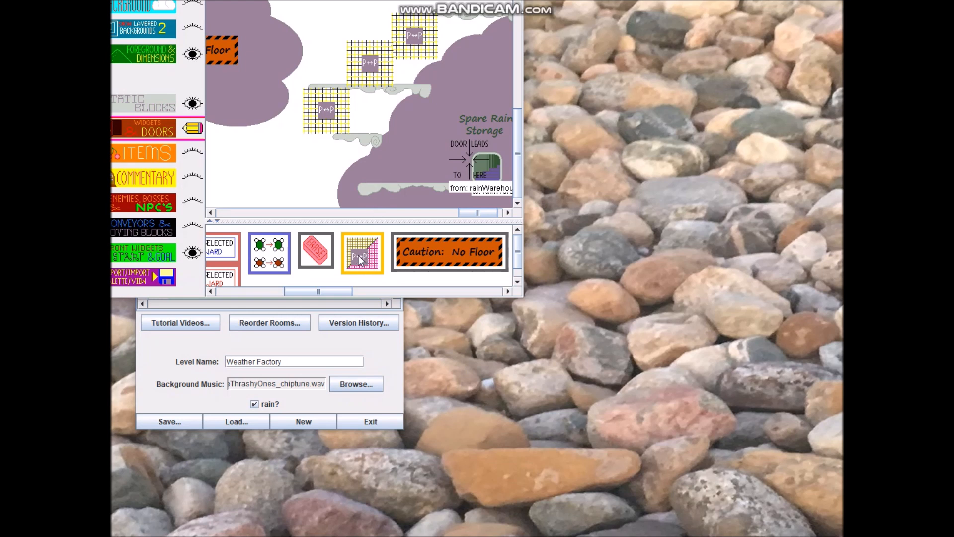
{"action": "left_click", "coordinate": [351, 156]}
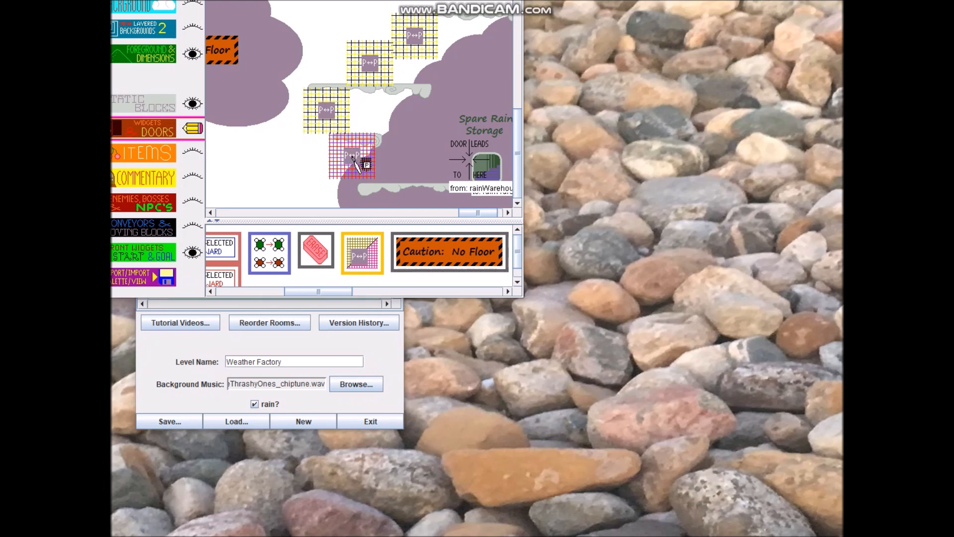
{"action": "left_click_drag", "start_coordinate": [329, 291], "coordinate": [260, 292]}
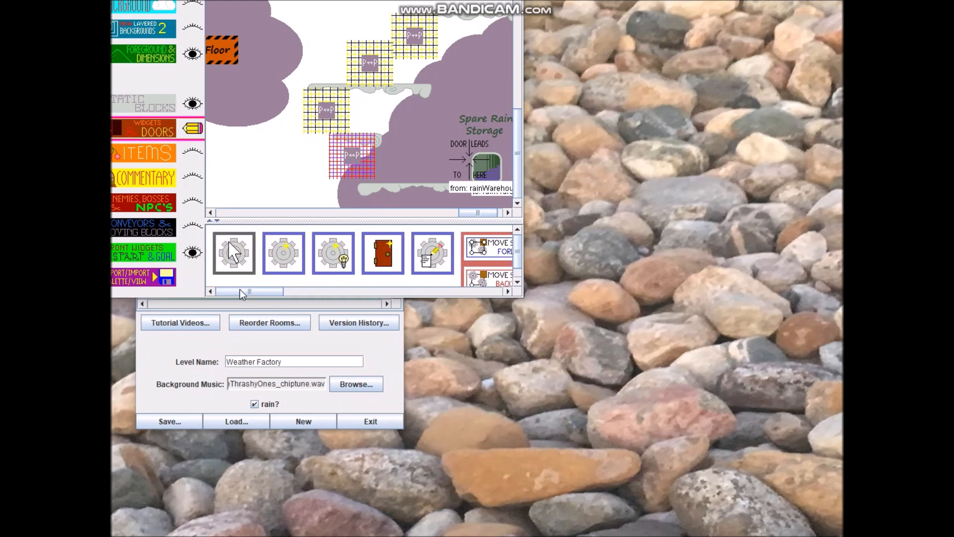
{"action": "left_click", "coordinate": [243, 256]}
{"action": "left_click", "coordinate": [357, 162]}
{"action": "left_click_drag", "start_coordinate": [357, 157], "coordinate": [359, 164]}
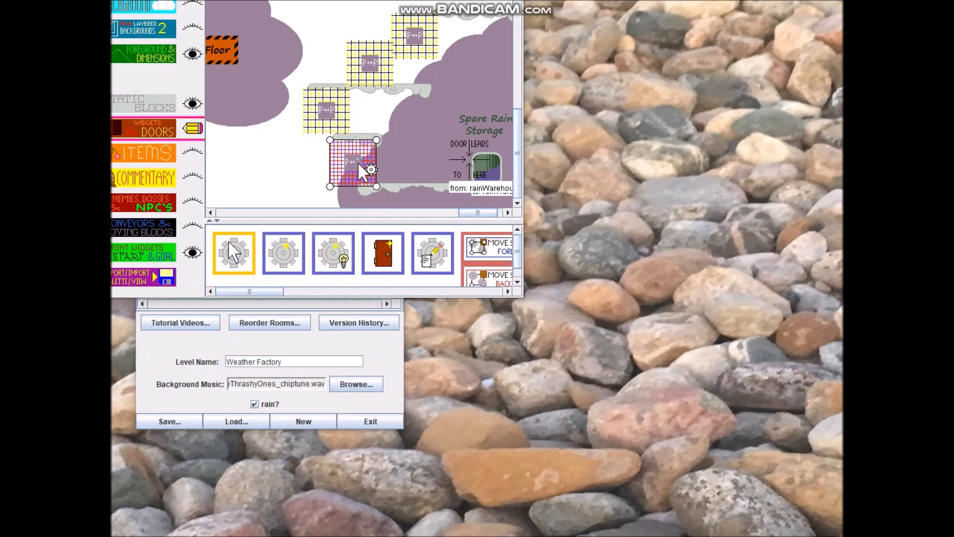
- Toggle the newest grid's switching direction, finish on Switches from Parody to Polite, and move the grid slightly right
{"action": "right_click", "coordinate": [358, 162]}
{"action": "left_click", "coordinate": [368, 184]}
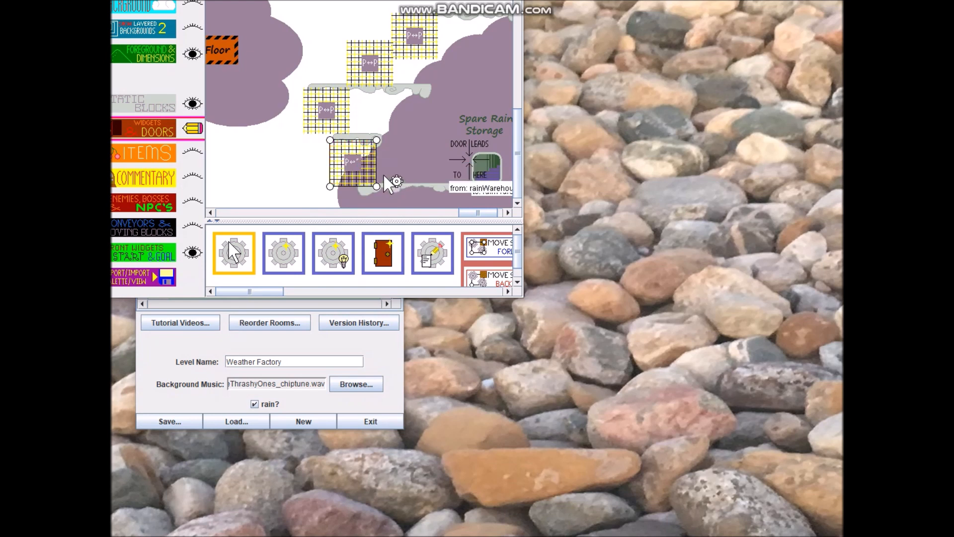
{"action": "right_click", "coordinate": [359, 155]}
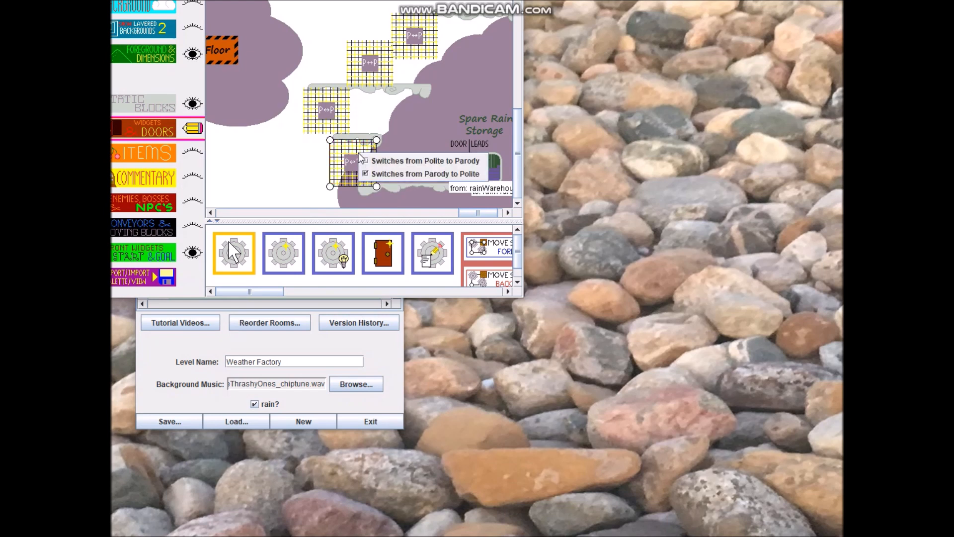
{"action": "left_click", "coordinate": [368, 171]}
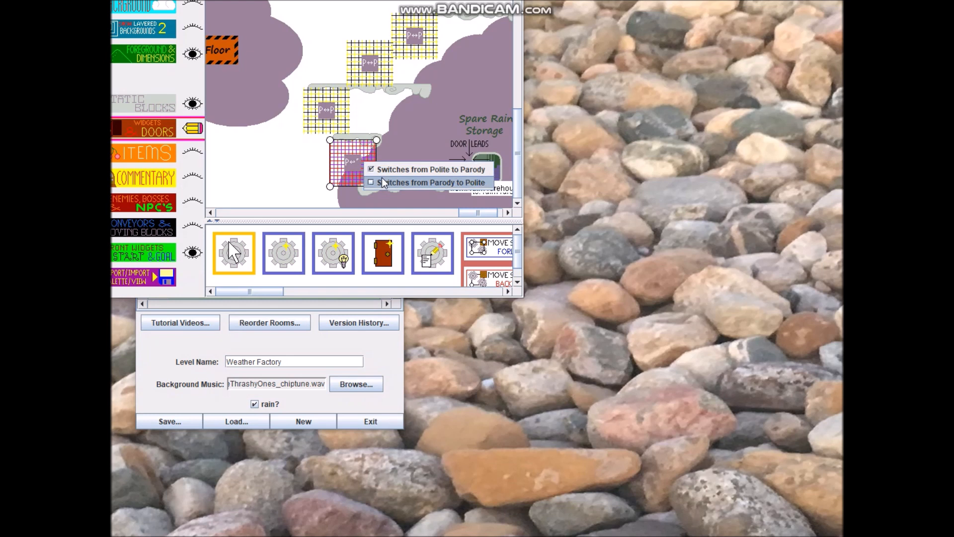
{"action": "left_click", "coordinate": [380, 184]}
{"action": "left_click_drag", "start_coordinate": [359, 182], "coordinate": [377, 167]}
{"action": "left_click", "coordinate": [408, 131]}
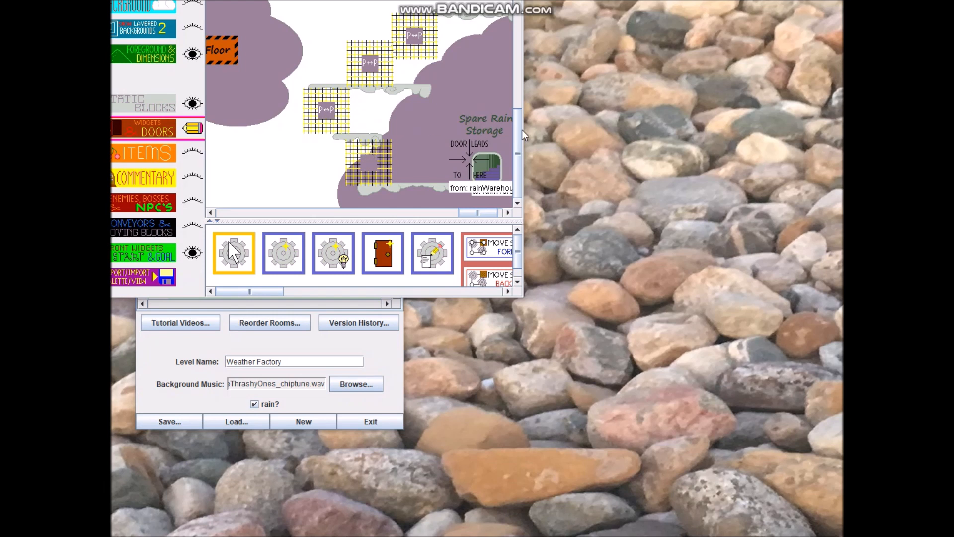
- Leave the receiving bay editor and open Auto-Generate Equipment Graphics below the playable characters
{"action": "scroll", "coordinate": [518, 115], "scroll_direction": "up", "scroll_amount": 1}
{"action": "left_click_drag", "start_coordinate": [518, 114], "coordinate": [492, 18]}
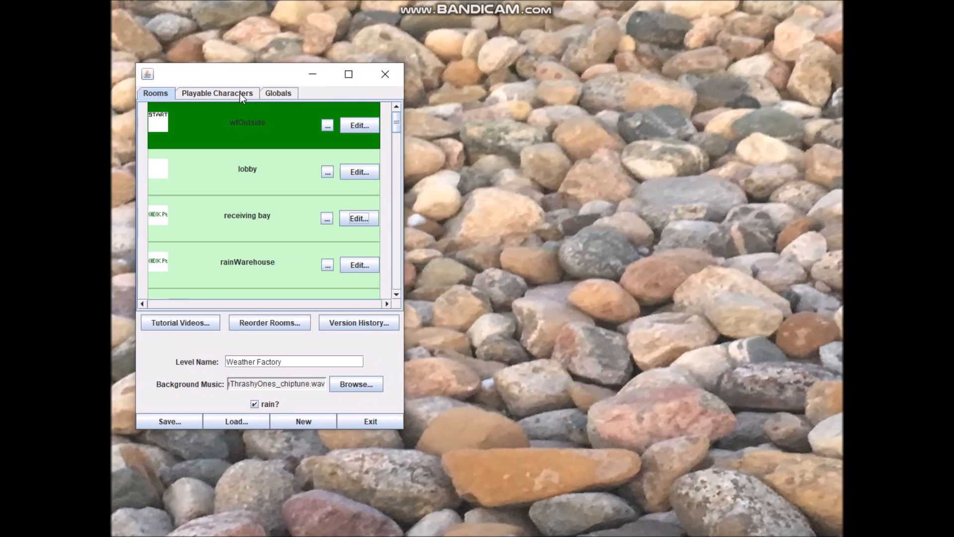
{"action": "left_click", "coordinate": [240, 93]}
{"action": "left_click_drag", "start_coordinate": [398, 142], "coordinate": [403, 249]}
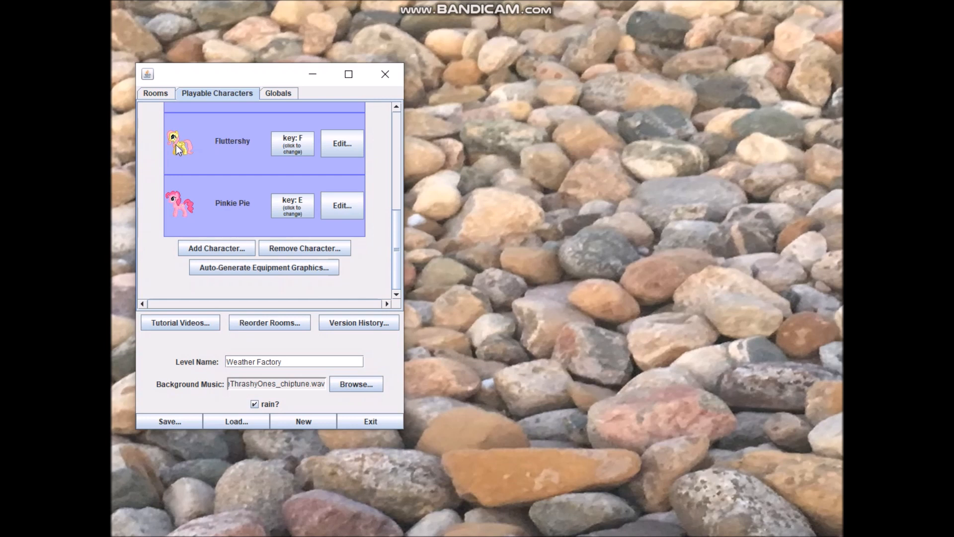
{"action": "left_click", "coordinate": [322, 273]}
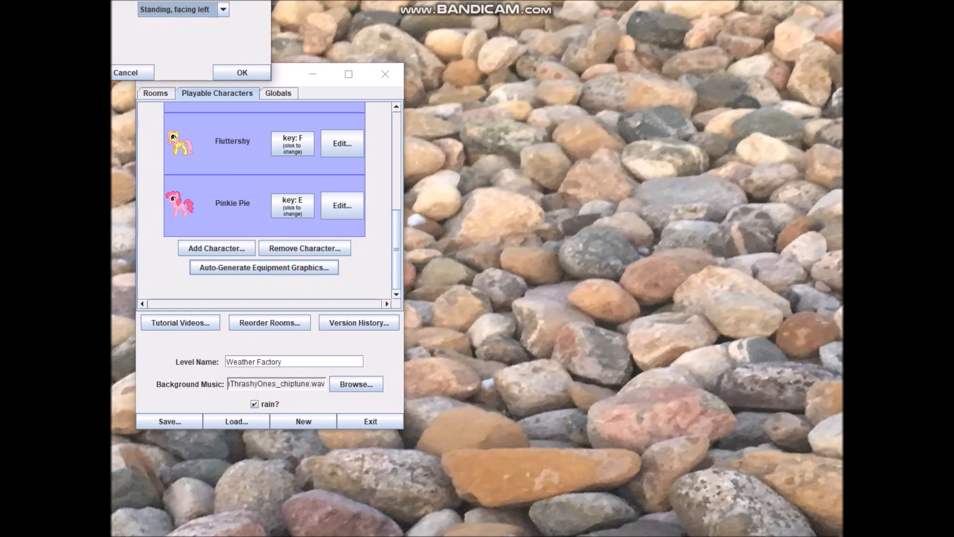
- Generate the equipment graphics from the Standing, facing left animation with Center-aligned horizontal panels, and dismiss the completion notice
{"action": "left_click_drag", "start_coordinate": [233, 2], "coordinate": [499, 168]}
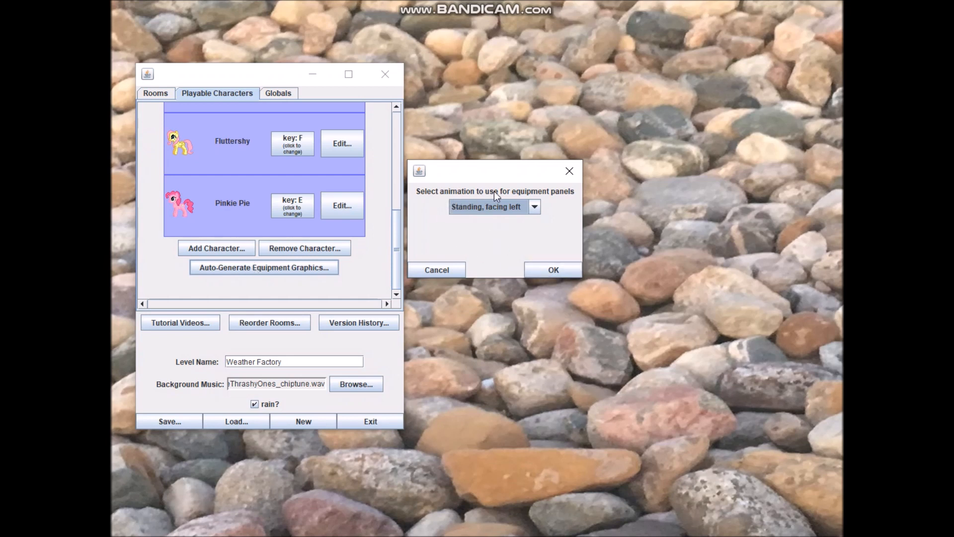
{"action": "left_click", "coordinate": [562, 272]}
{"action": "left_click_drag", "start_coordinate": [185, 0], "coordinate": [473, 127]}
{"action": "left_click", "coordinate": [502, 175]}
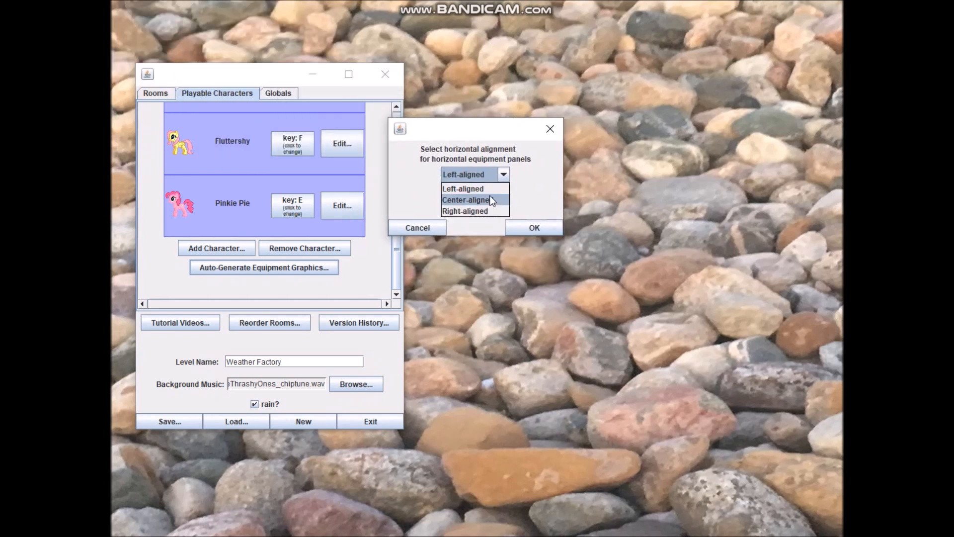
{"action": "left_click", "coordinate": [491, 200]}
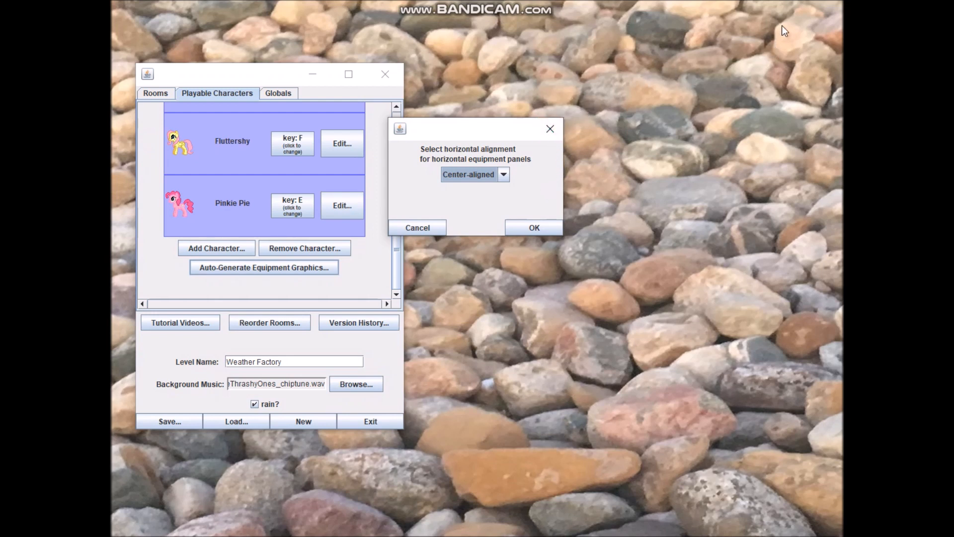
{"action": "left_click", "coordinate": [770, 1]}
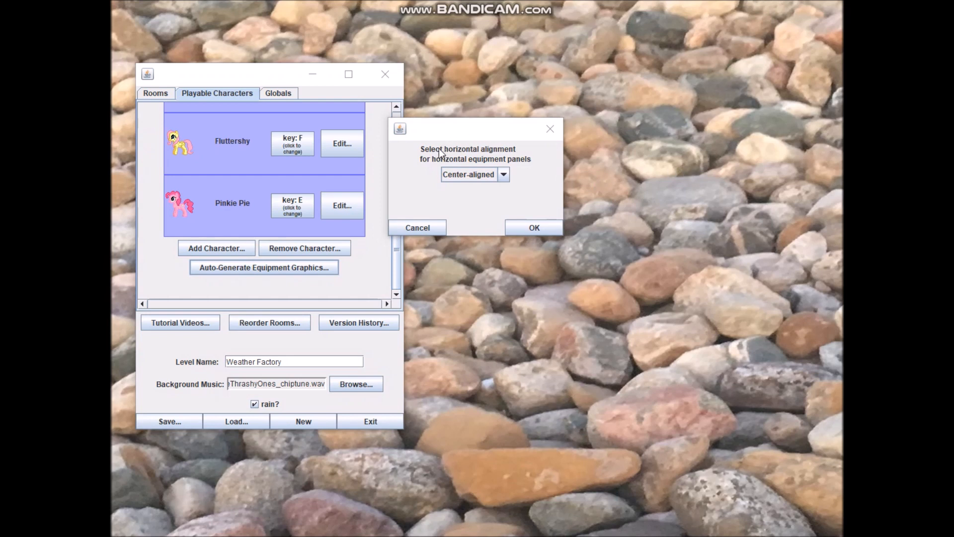
{"action": "left_click", "coordinate": [531, 226]}
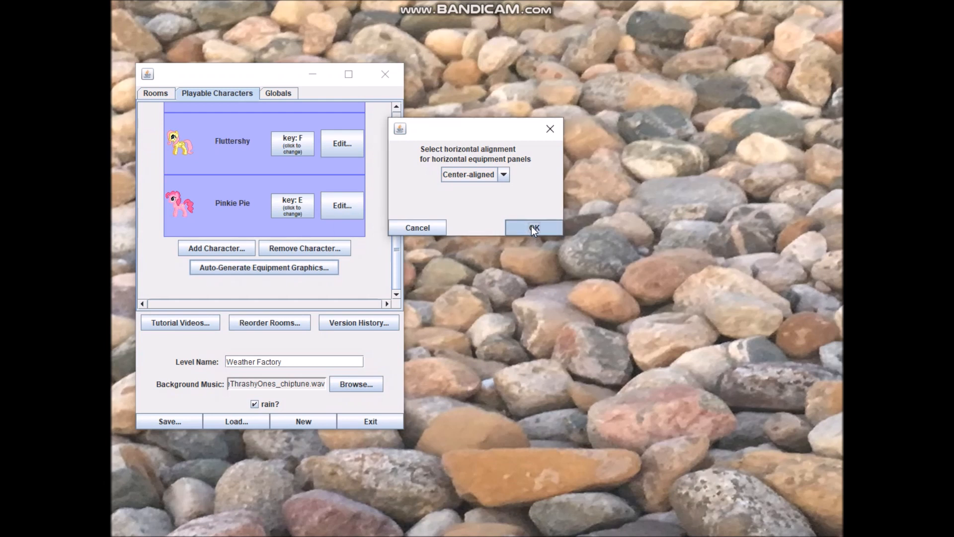
{"action": "left_click_drag", "start_coordinate": [262, 231], "coordinate": [456, 230]}
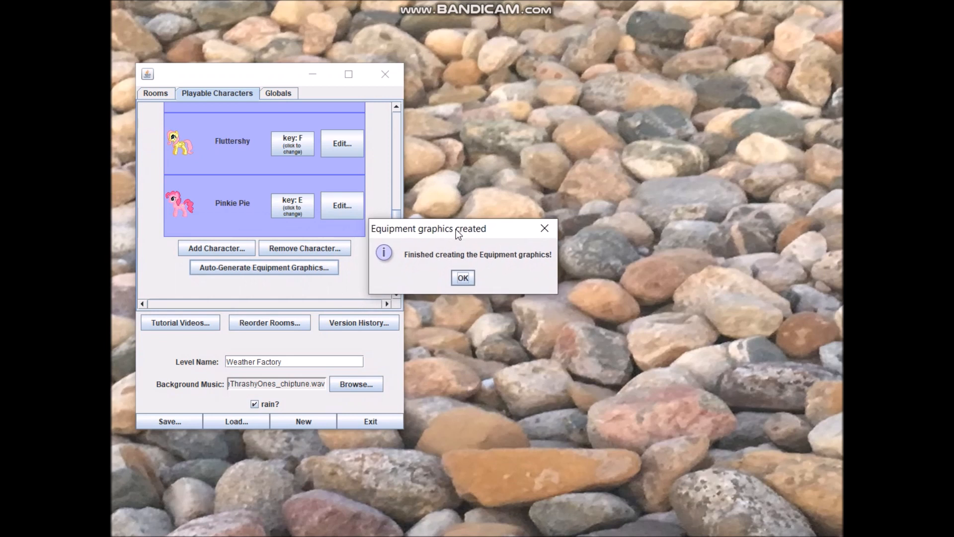
{"action": "left_click", "coordinate": [462, 278]}
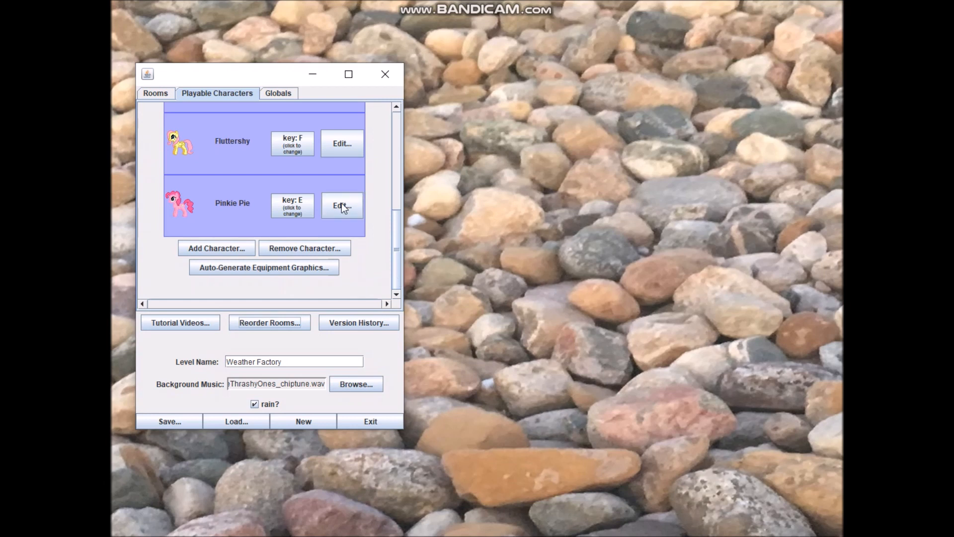
- Open Fluttershy's equipment setup from the playable characters and bring up its equipment preview
{"action": "left_click", "coordinate": [279, 94]}
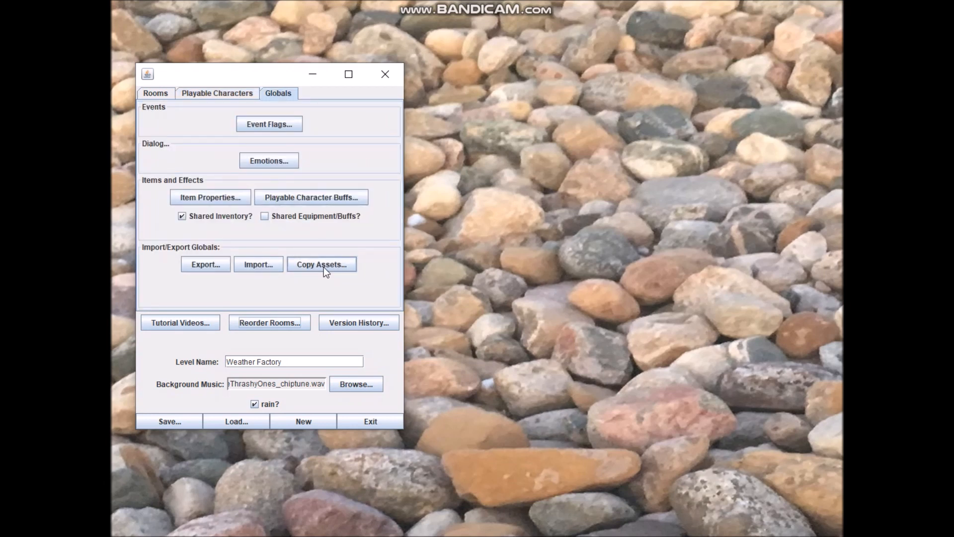
{"action": "left_click", "coordinate": [206, 96]}
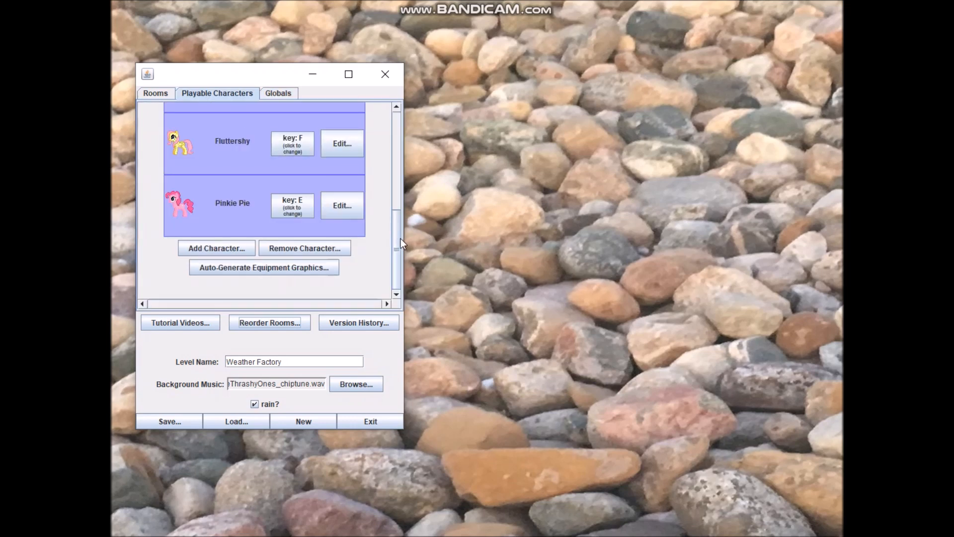
{"action": "left_click", "coordinate": [338, 154]}
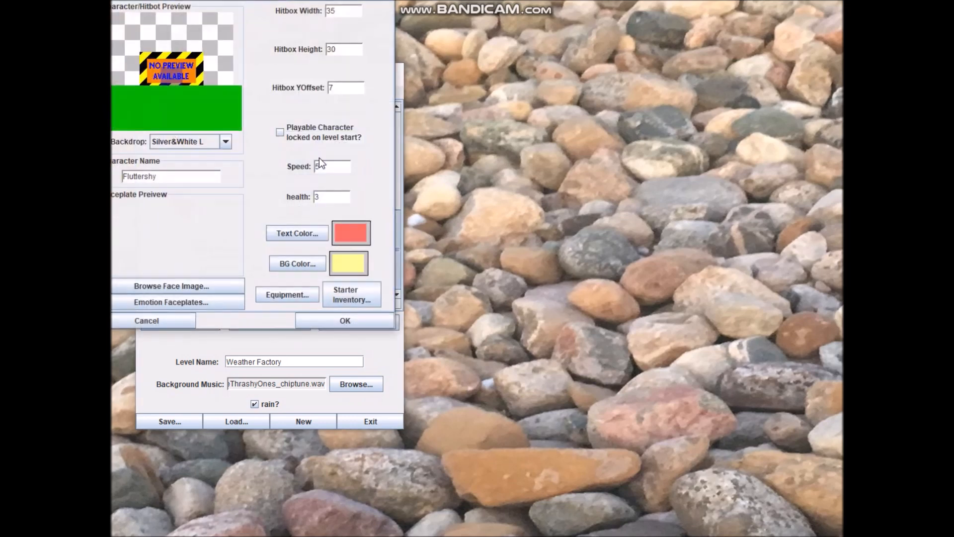
{"action": "left_click", "coordinate": [309, 292]}
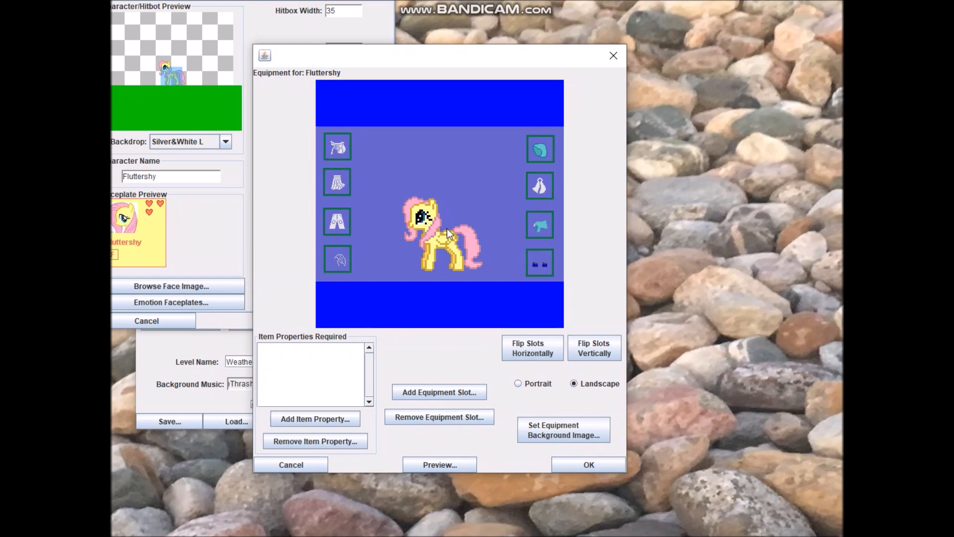
{"action": "left_click", "coordinate": [466, 463]}
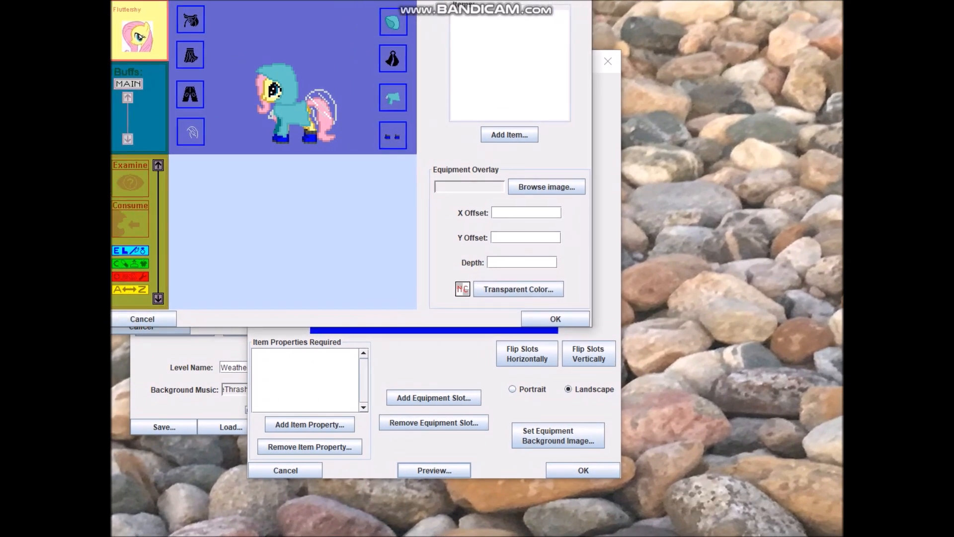
{"action": "left_click_drag", "start_coordinate": [293, 1], "coordinate": [383, 105]}
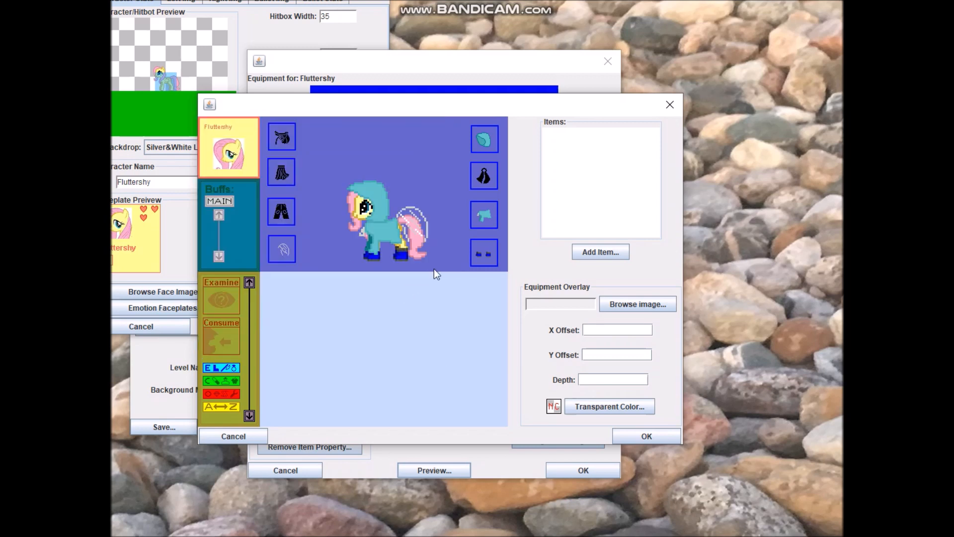
- Add the level's items to Fluttershy's preview inventory, declining the standard and dummy items
{"action": "left_click", "coordinate": [596, 253]}
{"action": "left_click_drag", "start_coordinate": [115, 0], "coordinate": [231, 100]}
{"action": "left_click", "coordinate": [298, 204]}
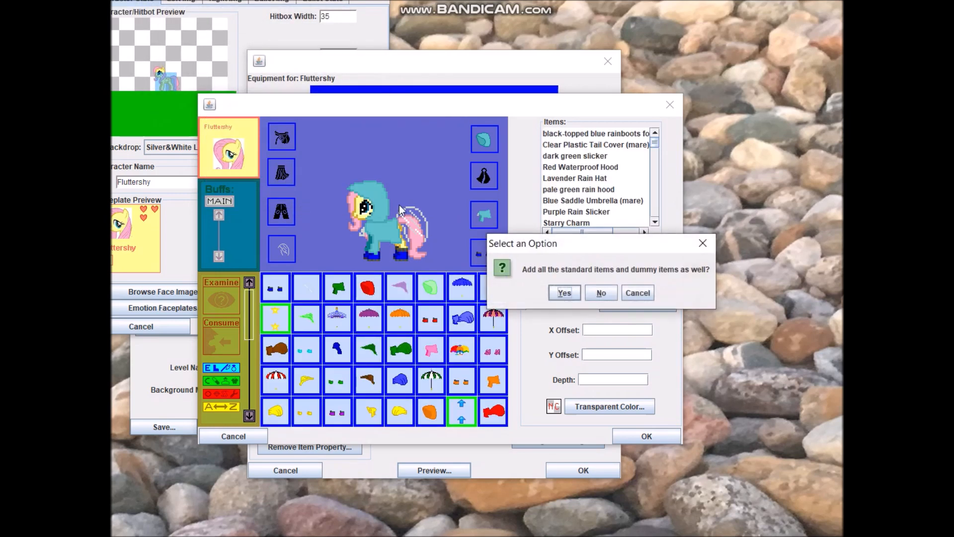
{"action": "left_click", "coordinate": [607, 291]}
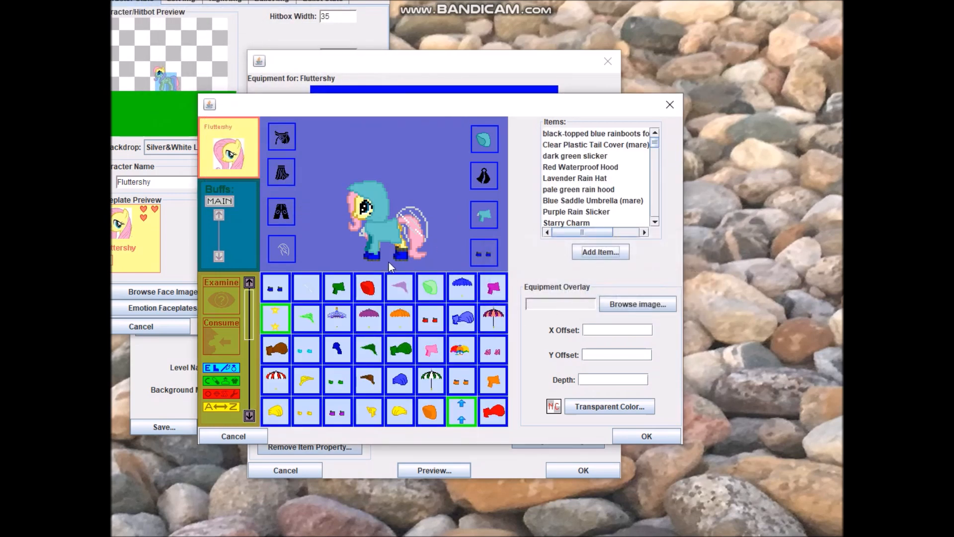
- Equip the red hood and the red coat on Fluttershy in the preview, and take off the tail cover
{"action": "left_click_drag", "start_coordinate": [365, 296], "coordinate": [494, 151]}
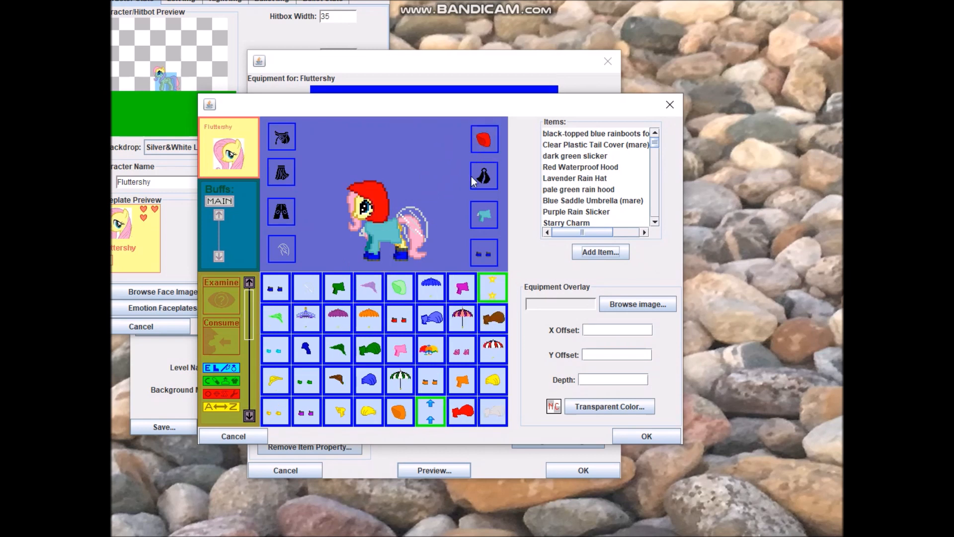
{"action": "left_click_drag", "start_coordinate": [462, 411], "coordinate": [484, 215]}
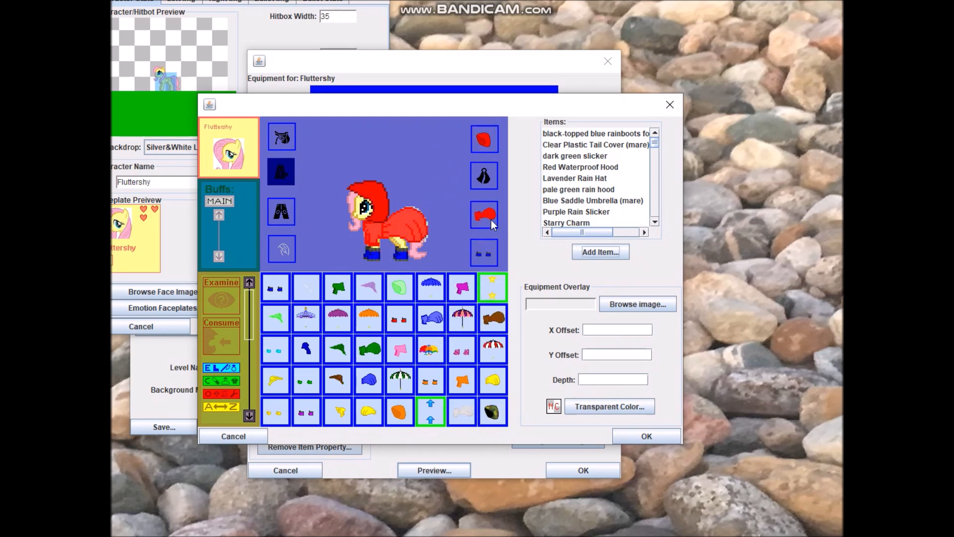
{"action": "left_click_drag", "start_coordinate": [294, 248], "coordinate": [348, 329]}
- Replace the red coat with the pink jacket and equip the green overskirt from further down the inventory
{"action": "left_click_drag", "start_coordinate": [401, 352], "coordinate": [489, 226]}
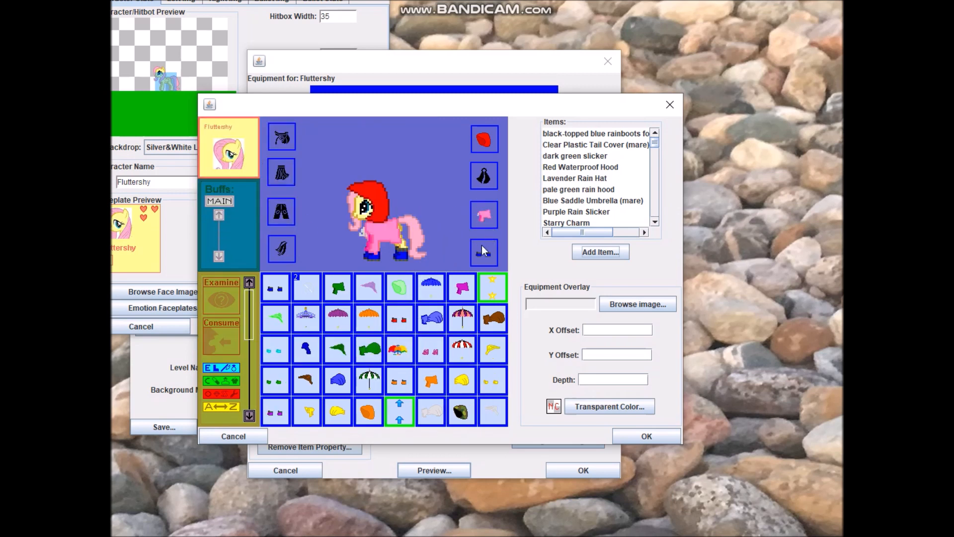
{"action": "left_click_drag", "start_coordinate": [251, 326], "coordinate": [254, 377]}
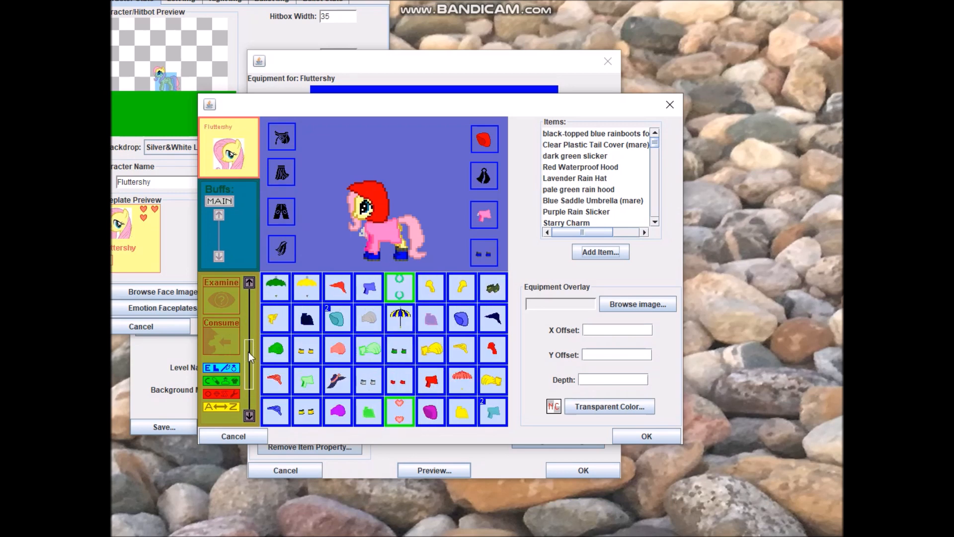
{"action": "left_click_drag", "start_coordinate": [278, 349], "coordinate": [288, 174]}
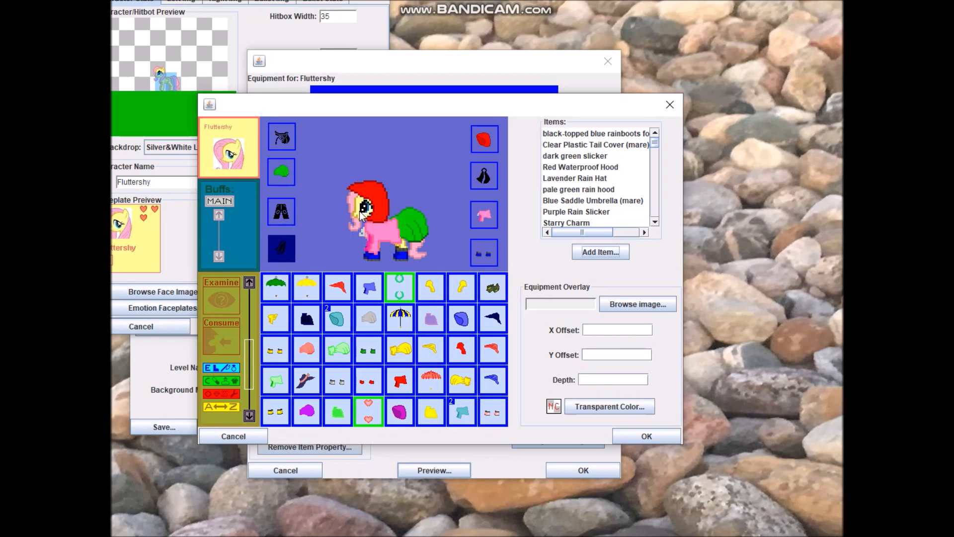
- Cancel the preview and the equipment setup, and reopen the equipment setup from Fluttershy's character stats
{"action": "left_click", "coordinate": [243, 439]}
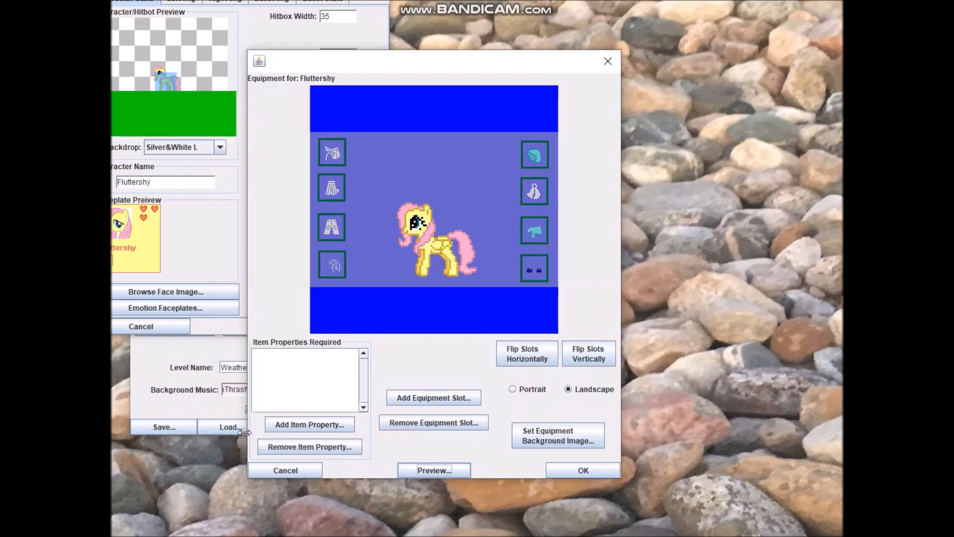
{"action": "left_click", "coordinate": [312, 466]}
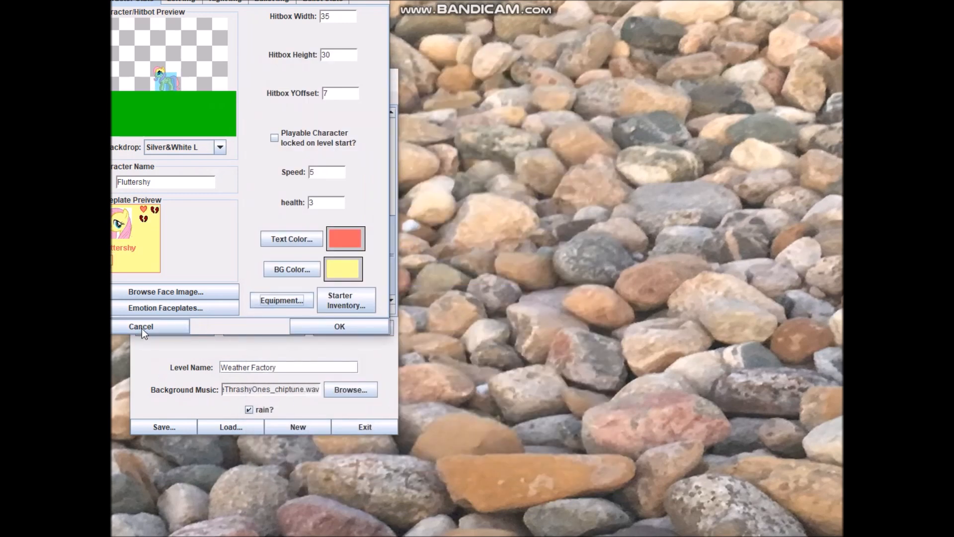
{"action": "left_click_drag", "start_coordinate": [177, 0], "coordinate": [351, 67]}
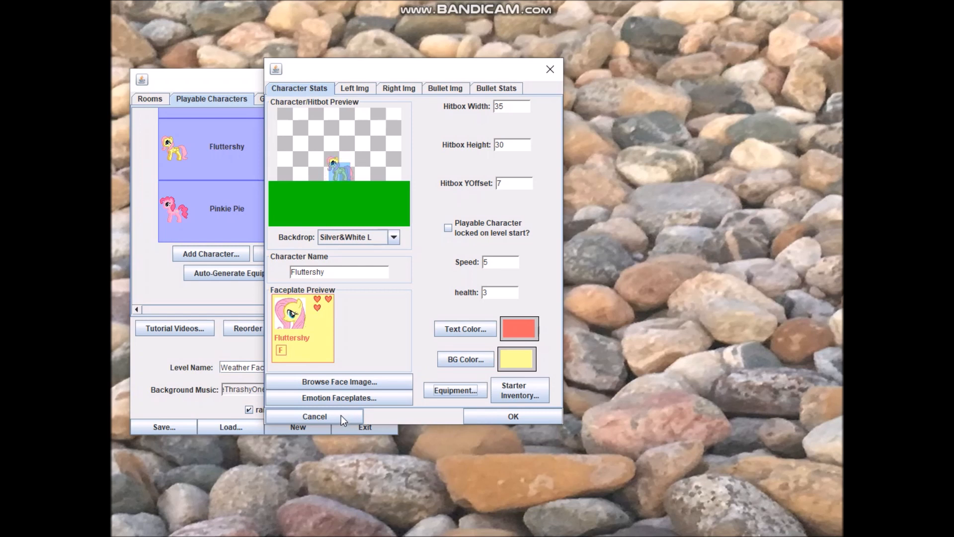
{"action": "left_click", "coordinate": [429, 389]}
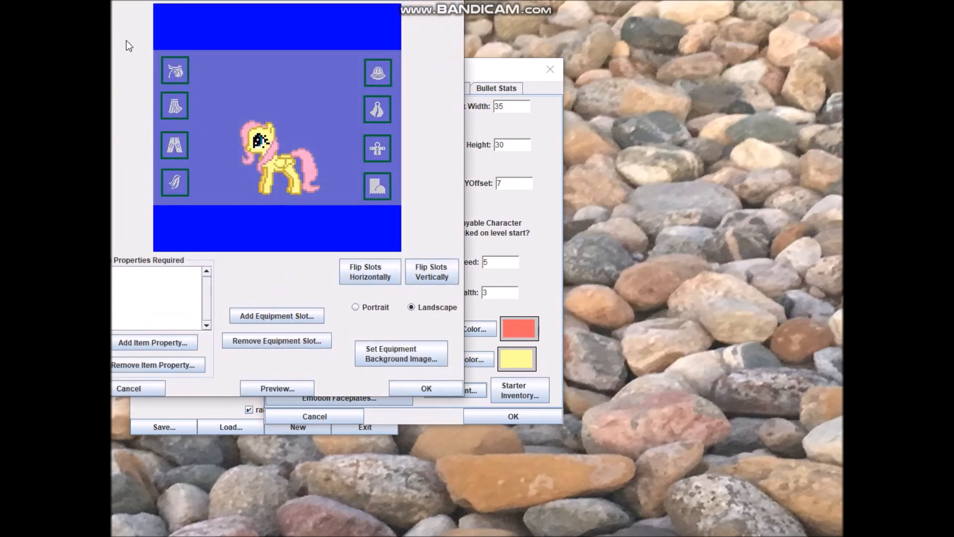
{"action": "left_click_drag", "start_coordinate": [130, 0], "coordinate": [261, 50]}
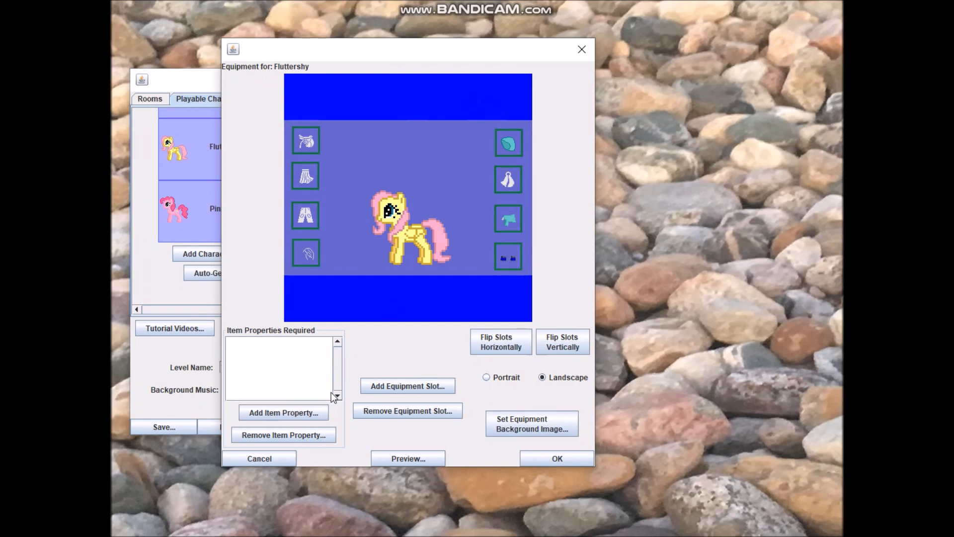
{"action": "left_click", "coordinate": [309, 416]}
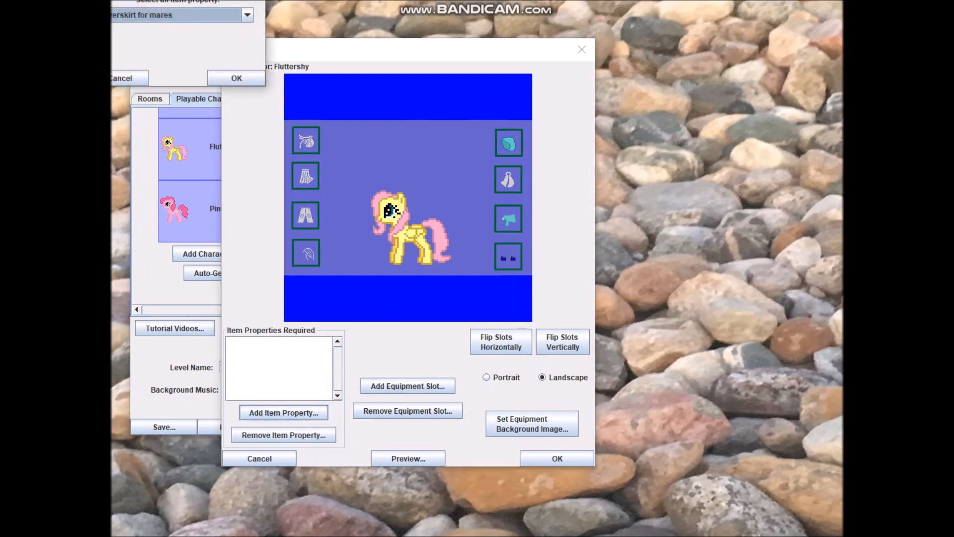
{"action": "left_click_drag", "start_coordinate": [129, 0], "coordinate": [193, 125]}
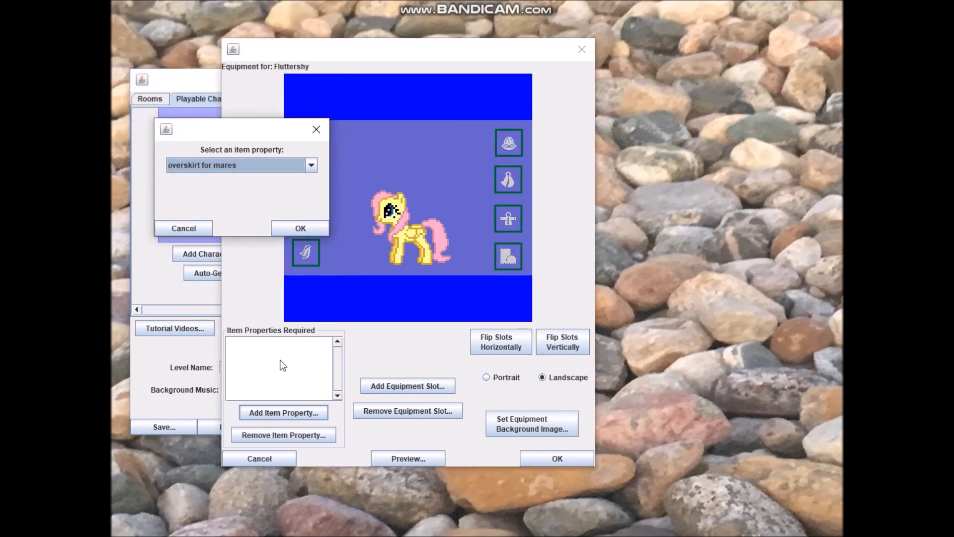
{"action": "left_click", "coordinate": [189, 230]}
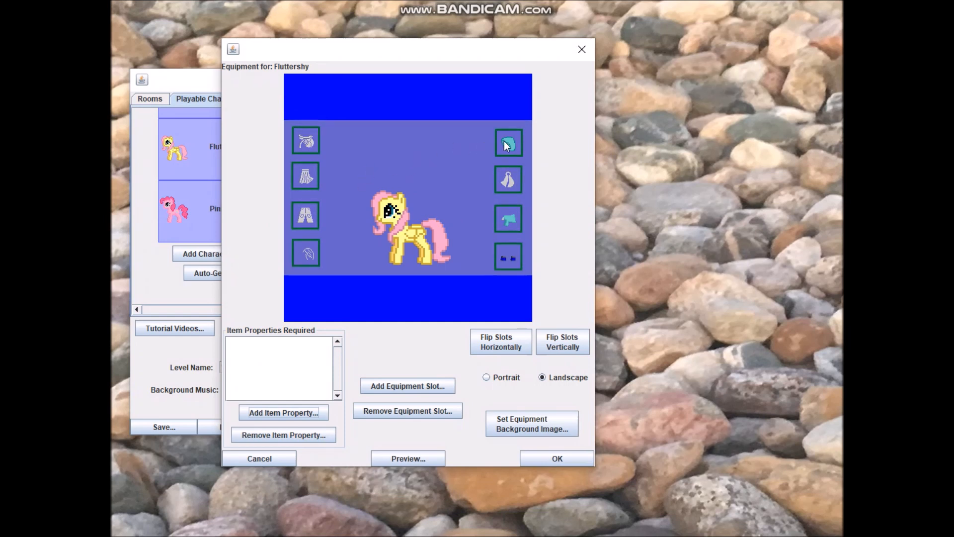
- Add keeps mane dry to the item properties required for Fluttershy's equipment
{"action": "left_click", "coordinate": [294, 413]}
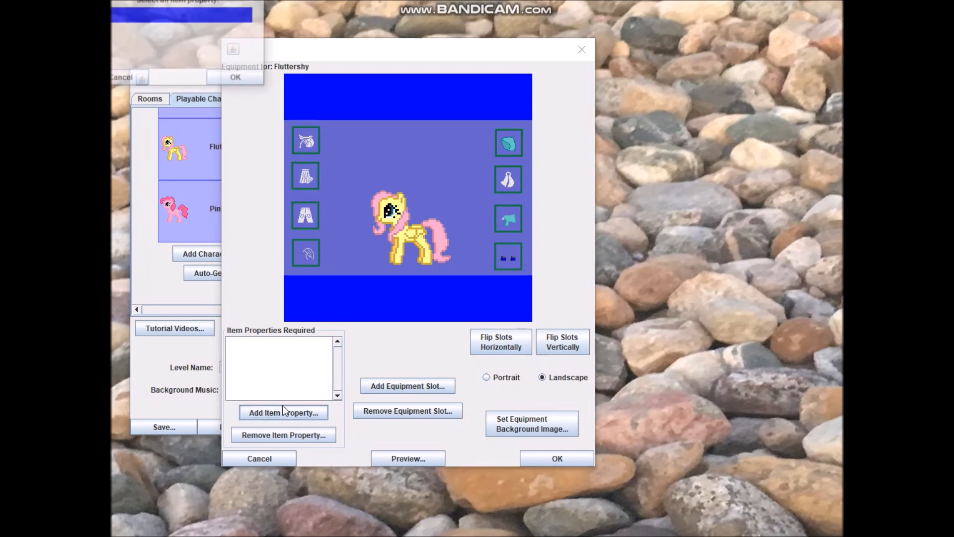
{"action": "left_click_drag", "start_coordinate": [115, 0], "coordinate": [158, 130]}
{"action": "left_click", "coordinate": [174, 164]}
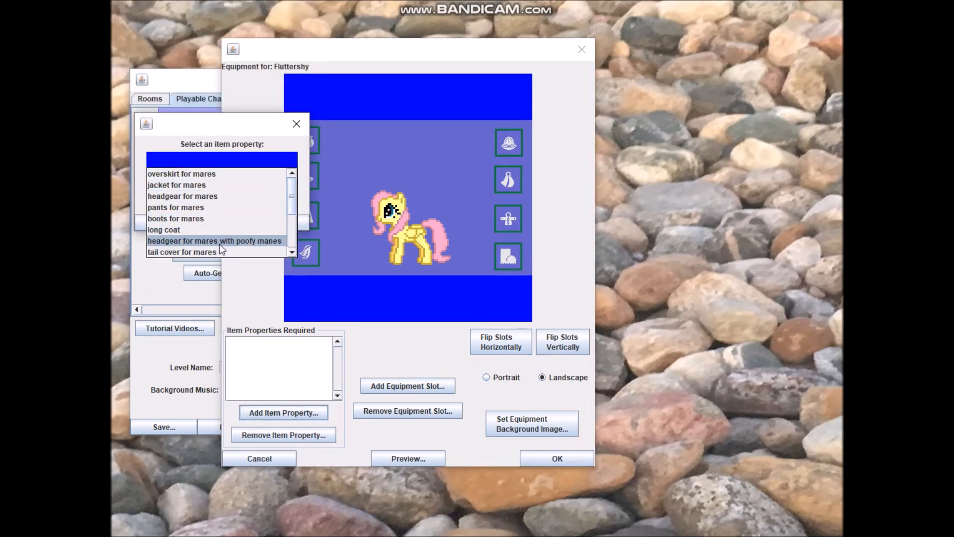
{"action": "scroll", "coordinate": [237, 218], "scroll_direction": "down", "scroll_amount": 3}
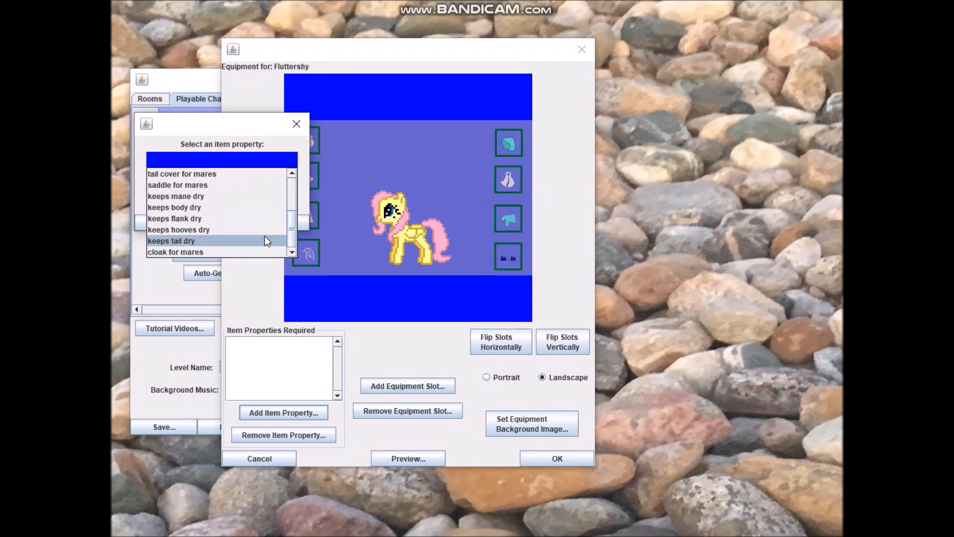
{"action": "left_click", "coordinate": [248, 197]}
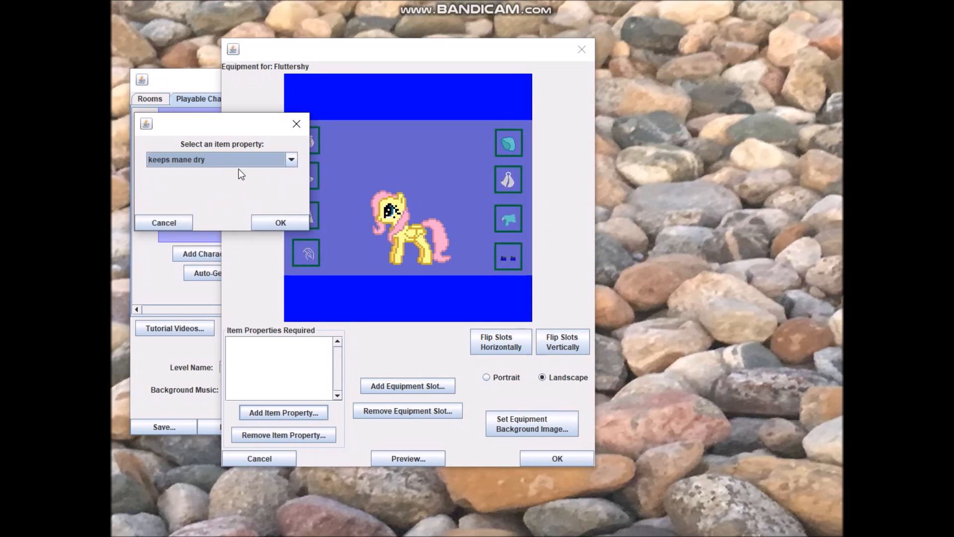
{"action": "left_click", "coordinate": [268, 223]}
- Add keeps hooves dry as another required item property for Fluttershy's equipment
{"action": "left_click", "coordinate": [295, 413]}
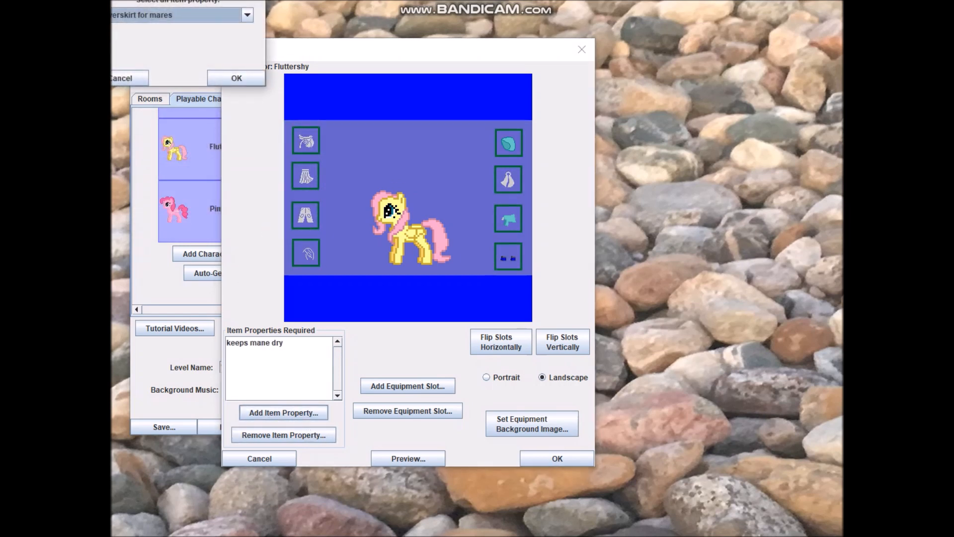
{"action": "left_click_drag", "start_coordinate": [167, 0], "coordinate": [222, 108]}
{"action": "left_click", "coordinate": [204, 152]}
{"action": "scroll", "coordinate": [229, 208], "scroll_direction": "down", "scroll_amount": 2}
{"action": "left_click", "coordinate": [237, 220]}
{"action": "left_click", "coordinate": [279, 209]}
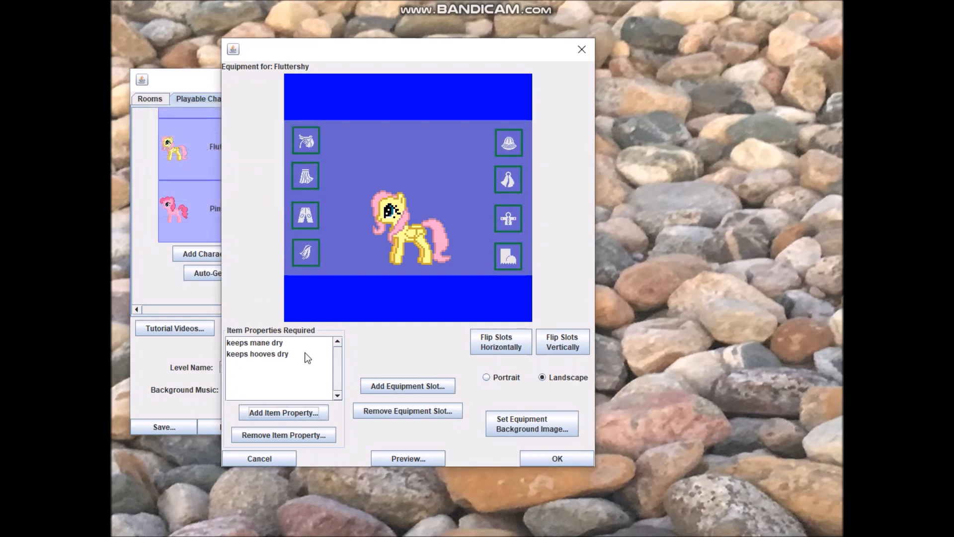
- Add keeps tail dry to the item properties required for Fluttershy's equipment
{"action": "left_click", "coordinate": [300, 412]}
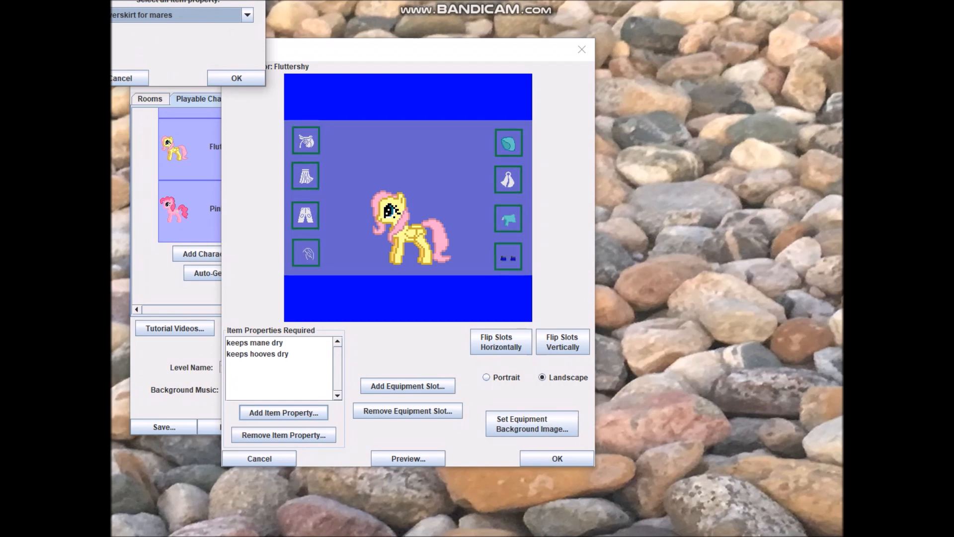
{"action": "left_click", "coordinate": [257, 220]}
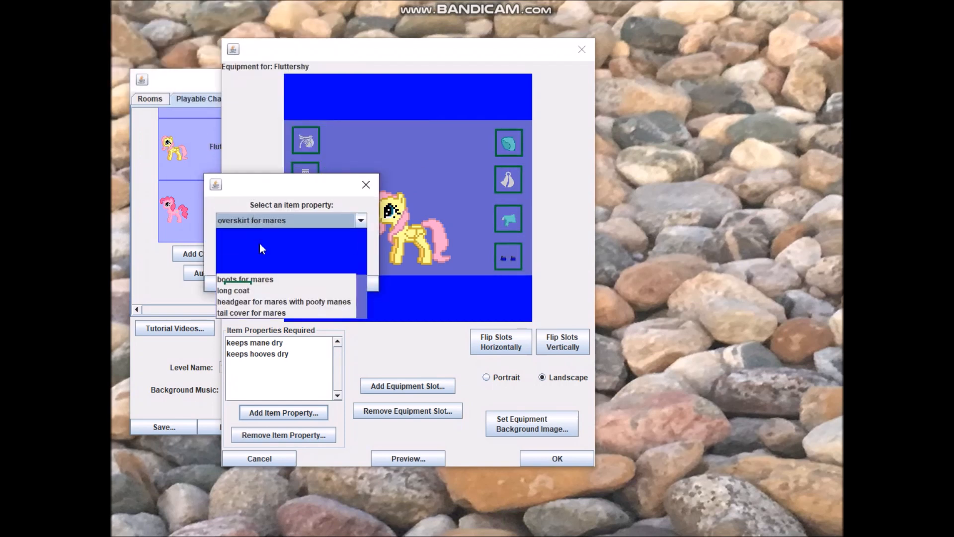
{"action": "scroll", "coordinate": [266, 243], "scroll_direction": "down", "scroll_amount": 2}
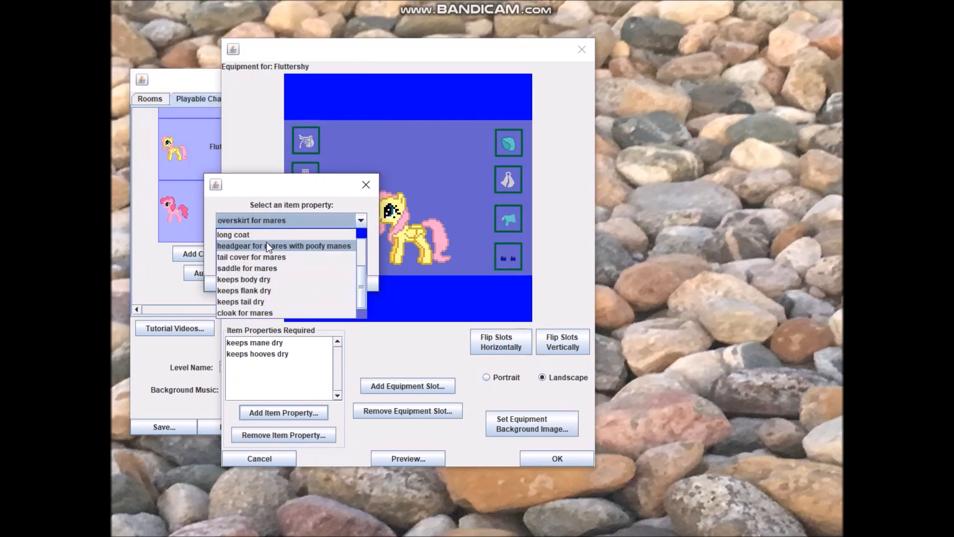
{"action": "left_click", "coordinate": [266, 301]}
{"action": "left_click", "coordinate": [340, 279]}
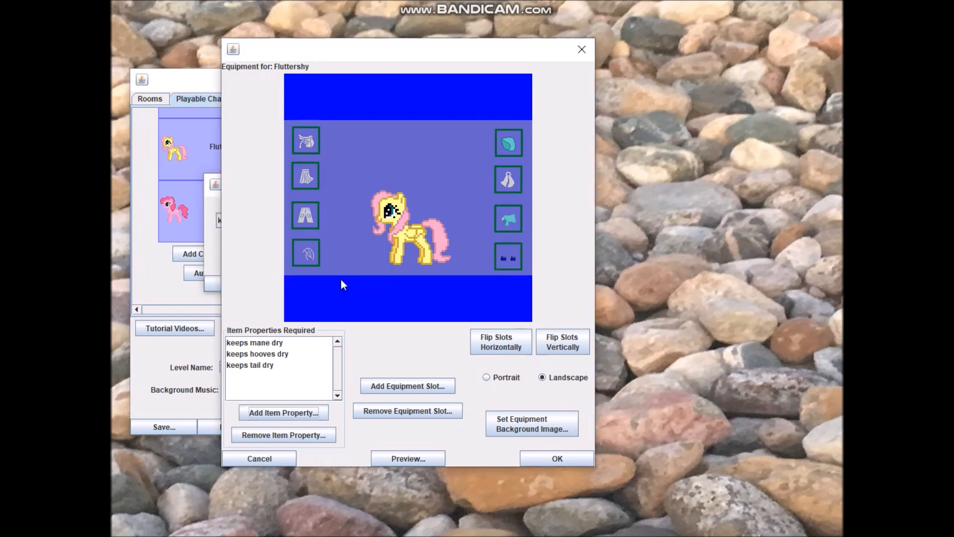
- Add keeps body dry to Fluttershy's required item properties
{"action": "left_click", "coordinate": [290, 414]}
{"action": "left_click", "coordinate": [151, 12]}
{"action": "scroll", "coordinate": [169, 70], "scroll_direction": "down", "scroll_amount": 3}
{"action": "left_click", "coordinate": [170, 85]}
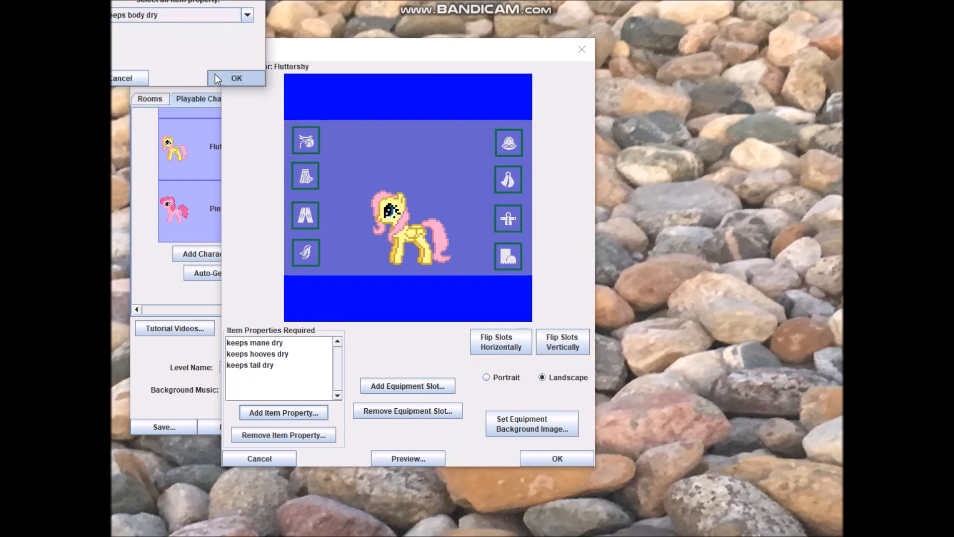
{"action": "left_click", "coordinate": [234, 78]}
- Add keeps flank dry as Fluttershy's last required item property and accept the equipment setup and character edits
{"action": "left_click", "coordinate": [288, 413]}
{"action": "left_click", "coordinate": [178, 15]}
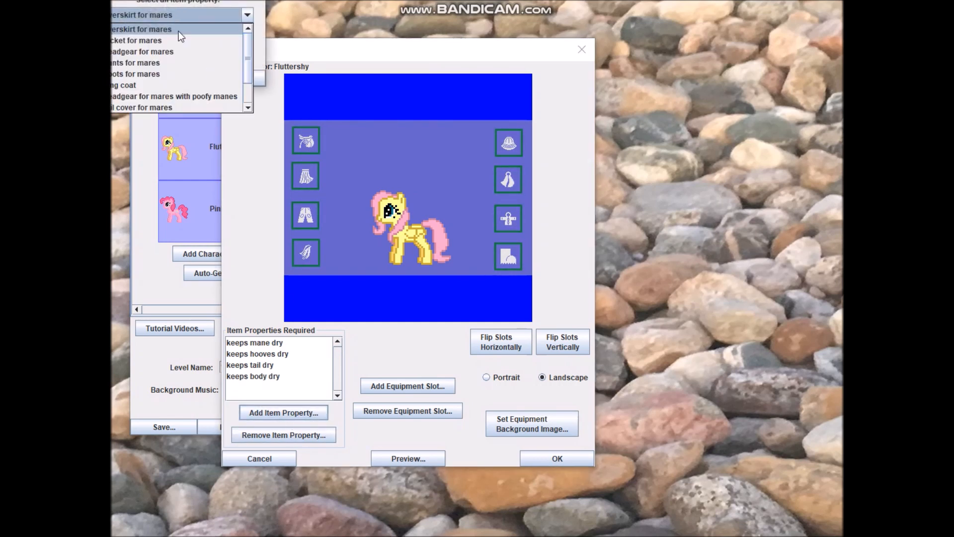
{"action": "left_click", "coordinate": [183, 98]}
{"action": "left_click", "coordinate": [225, 78]}
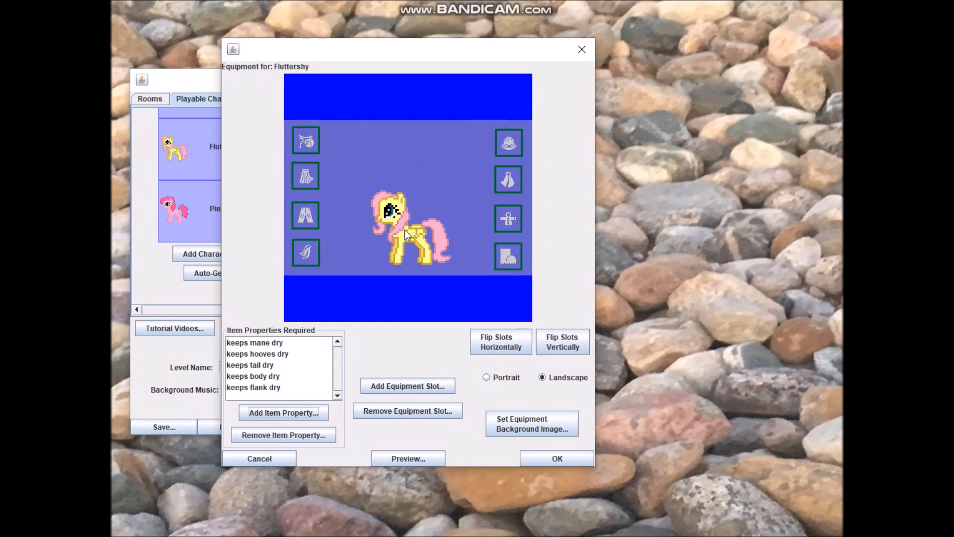
{"action": "left_click", "coordinate": [558, 458]}
{"action": "left_click", "coordinate": [513, 417]}
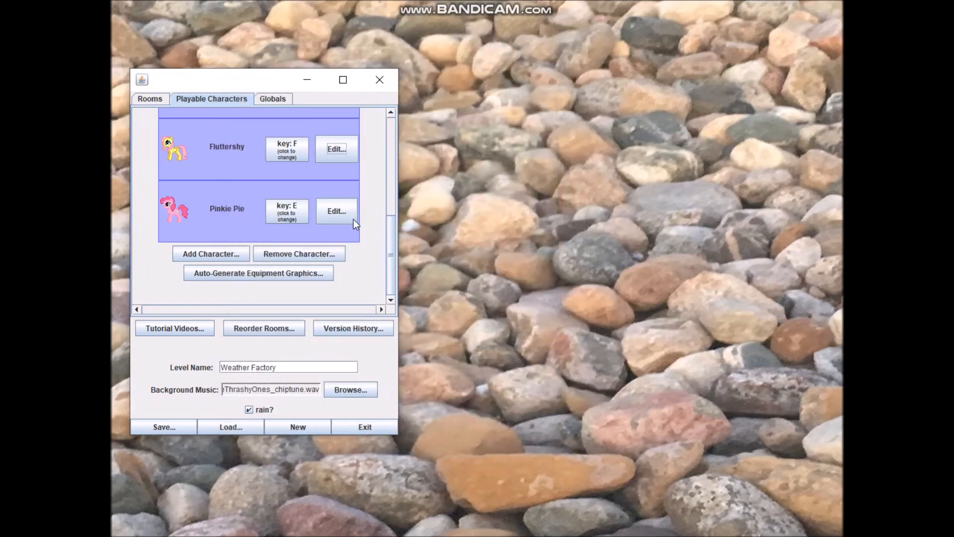
- Open the equipment setup for Pinkie Pie, preview her equipment, and cancel the preview
{"action": "left_click", "coordinate": [347, 213]}
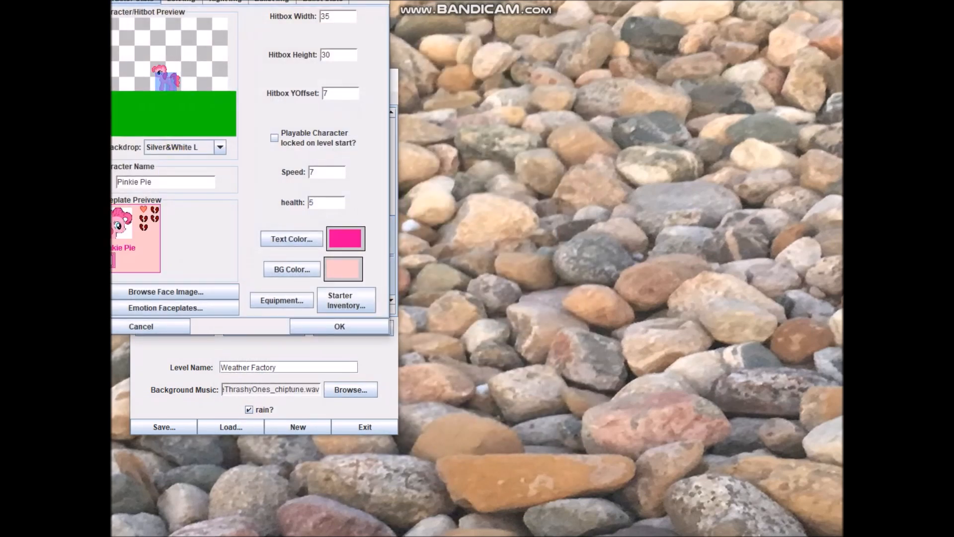
{"action": "left_click", "coordinate": [291, 302]}
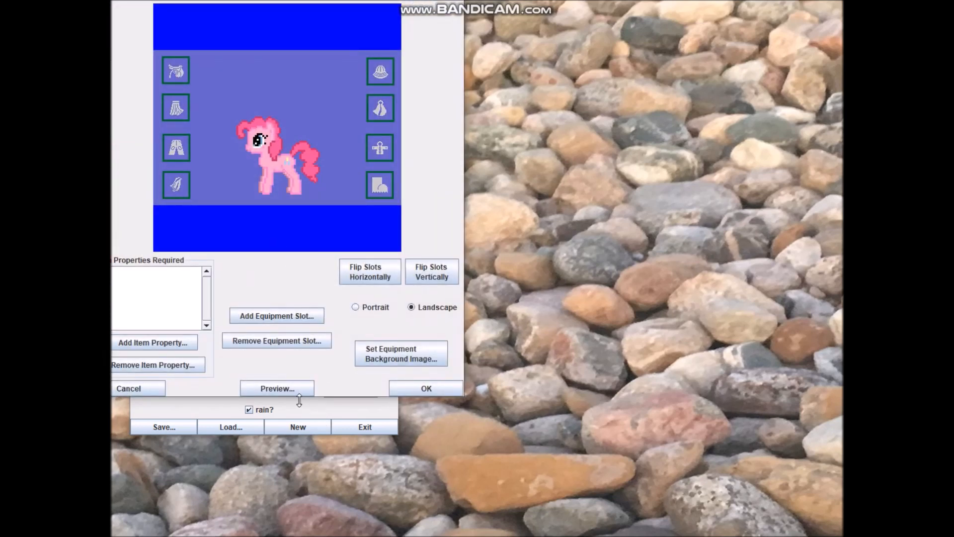
{"action": "left_click", "coordinate": [291, 387]}
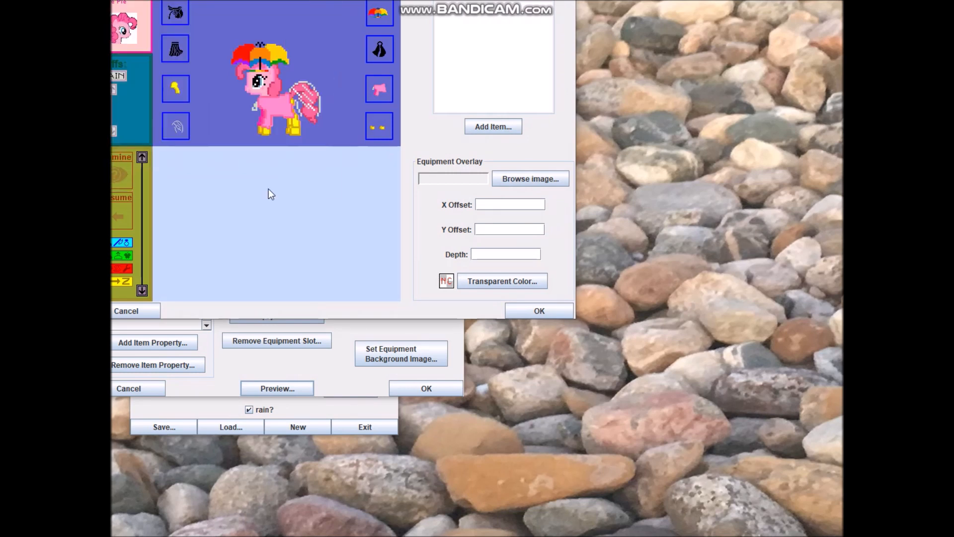
{"action": "left_click", "coordinate": [153, 311]}
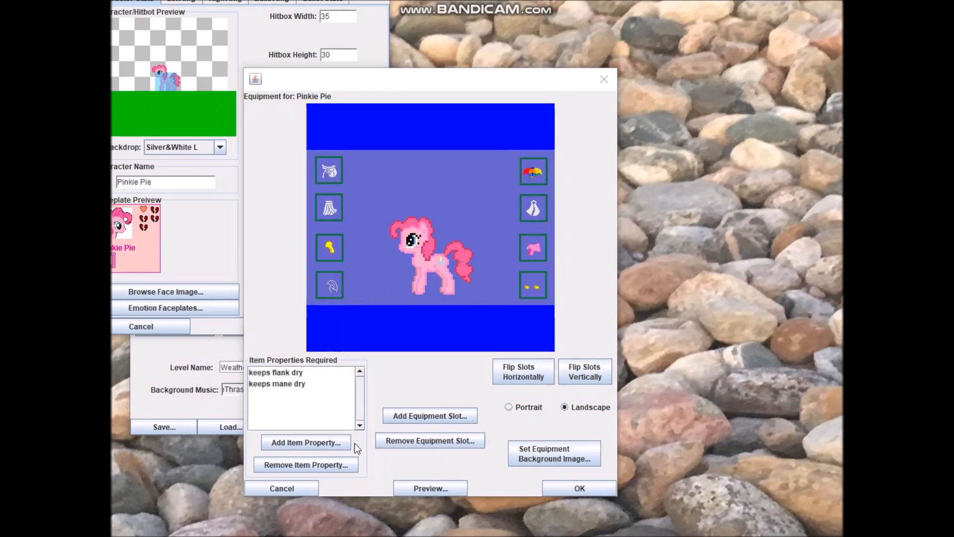
- Add keeps tail dry to the item properties required for Pinkie Pie's equipment
{"action": "left_click", "coordinate": [318, 443]}
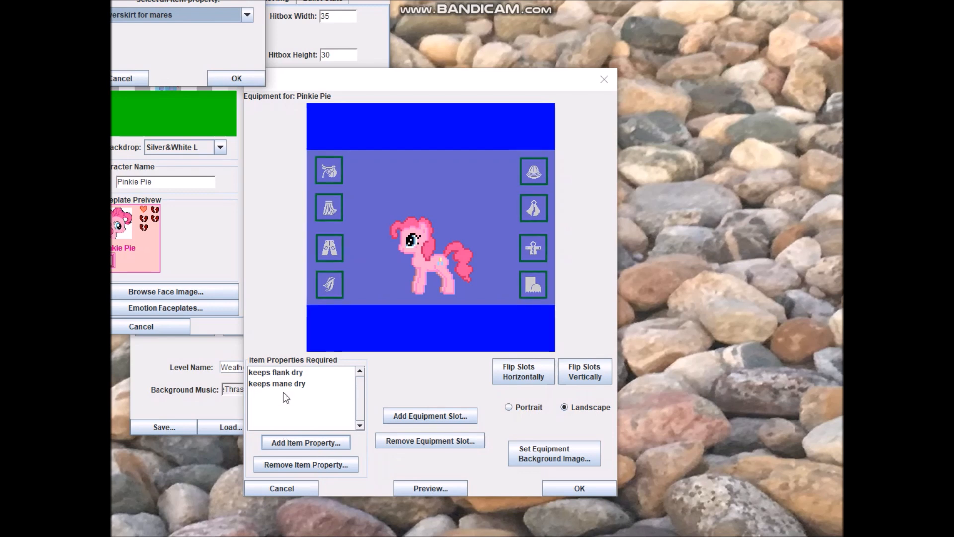
{"action": "left_click", "coordinate": [202, 17]}
{"action": "scroll", "coordinate": [186, 98], "scroll_direction": "down", "scroll_amount": 2}
{"action": "left_click", "coordinate": [186, 96]}
{"action": "left_click", "coordinate": [229, 78]}
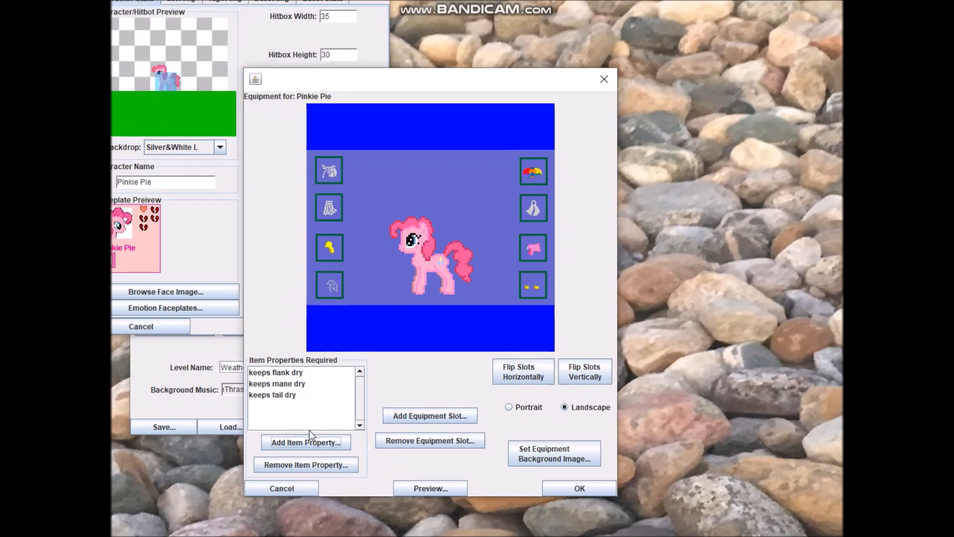
- Add keeps body dry to Pinkie Pie's required item properties
{"action": "left_click", "coordinate": [307, 443]}
{"action": "left_click", "coordinate": [172, 16]}
{"action": "scroll", "coordinate": [199, 92], "scroll_direction": "down", "scroll_amount": 2}
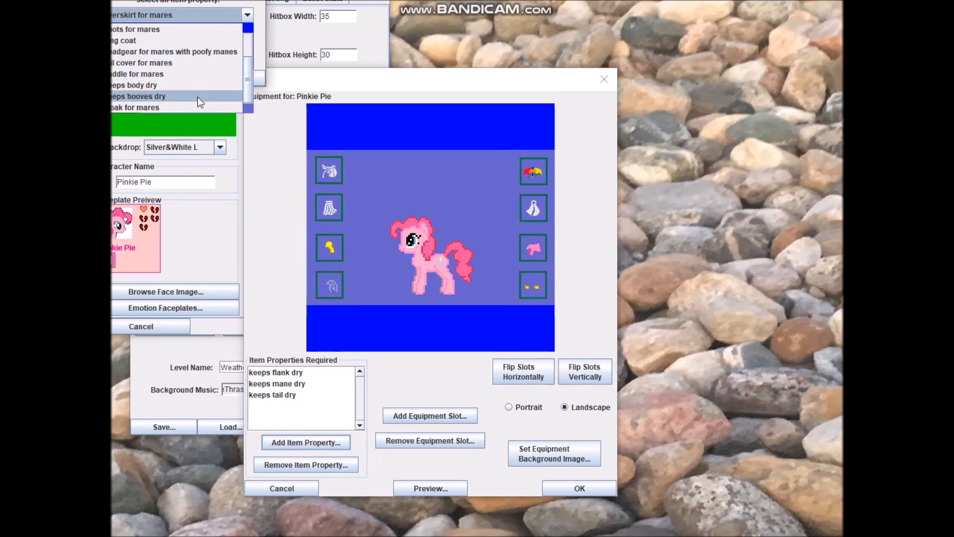
{"action": "left_click", "coordinate": [149, 85]}
{"action": "left_click", "coordinate": [219, 80]}
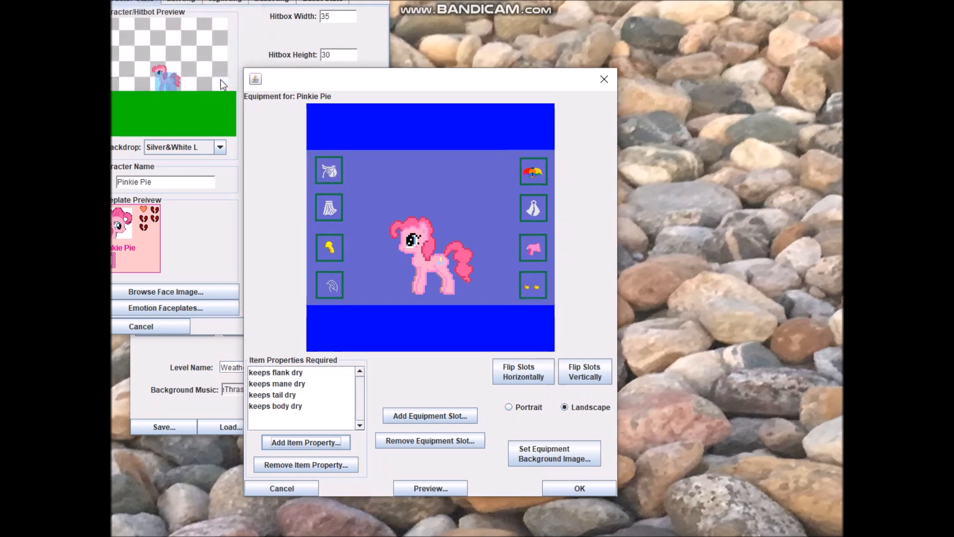
- Add keeps hooves dry as another required item property for Pinkie Pie and accept her equipment setup
{"action": "left_click", "coordinate": [307, 443]}
{"action": "left_click", "coordinate": [184, 17]}
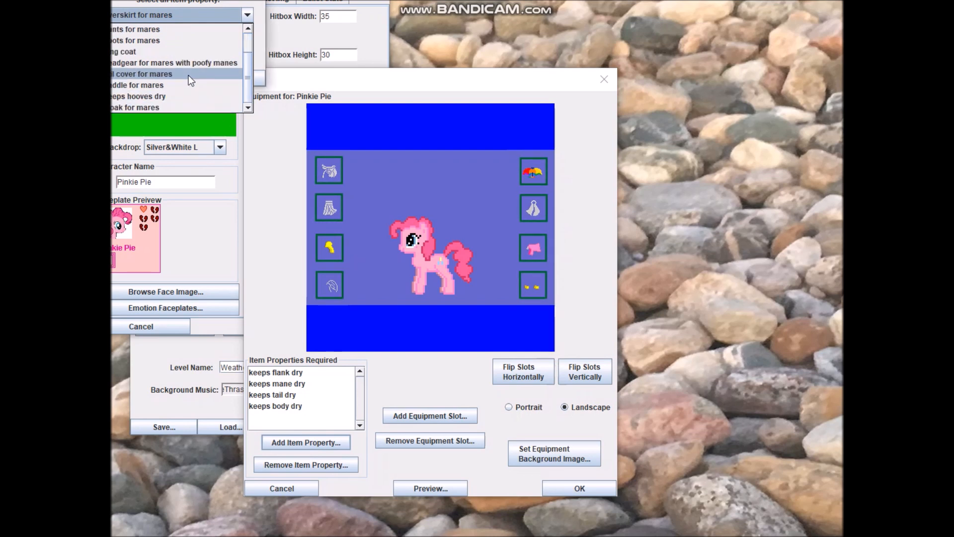
{"action": "left_click", "coordinate": [169, 95]}
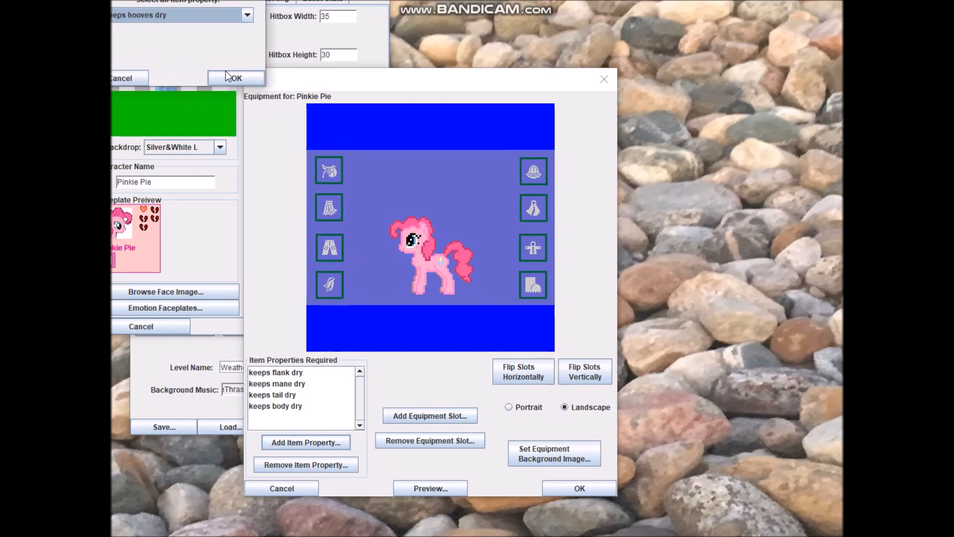
{"action": "left_click", "coordinate": [228, 78]}
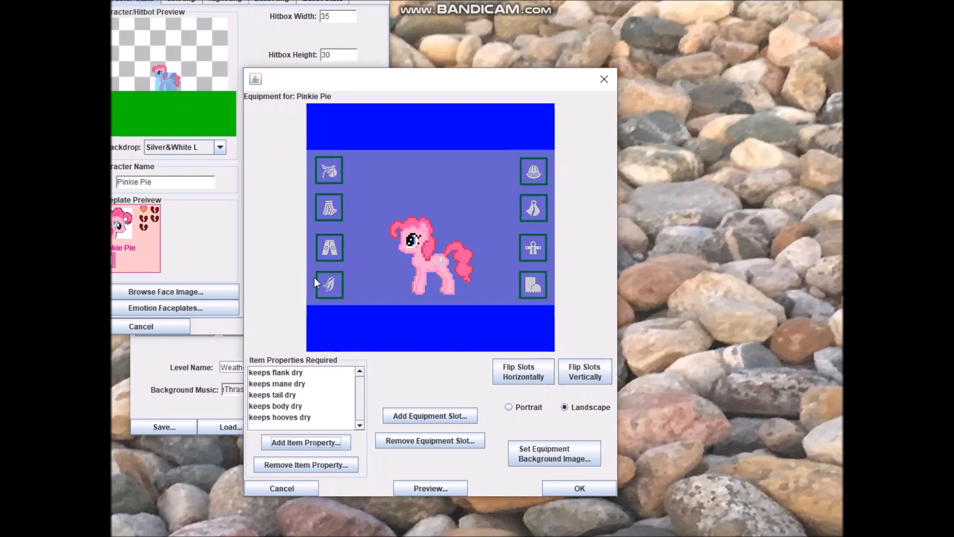
{"action": "left_click", "coordinate": [550, 485]}
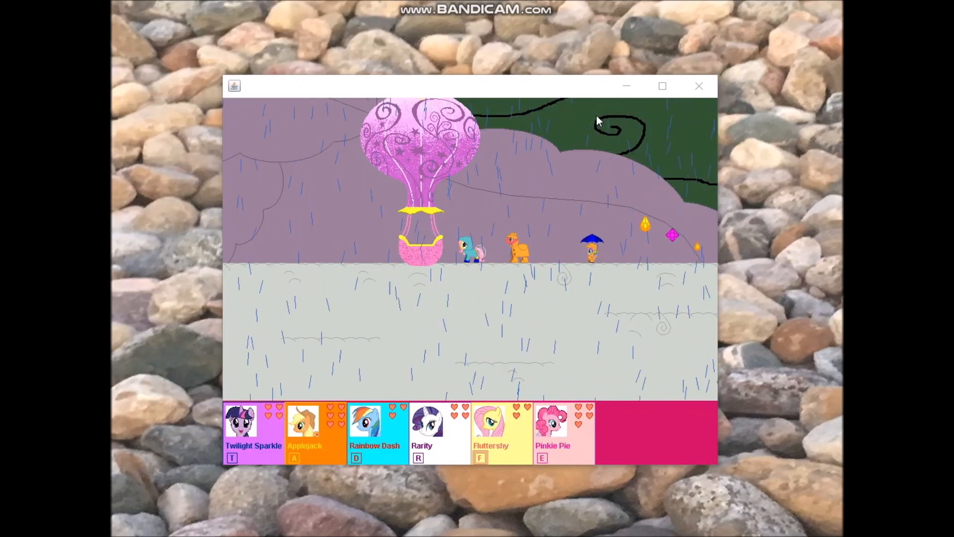
- In the running game, open Fluttershy's inventory, remove her teal jacket, and try to close the inventory
{"action": "key", "text": "f"}
{"action": "left_click", "coordinate": [502, 304]}
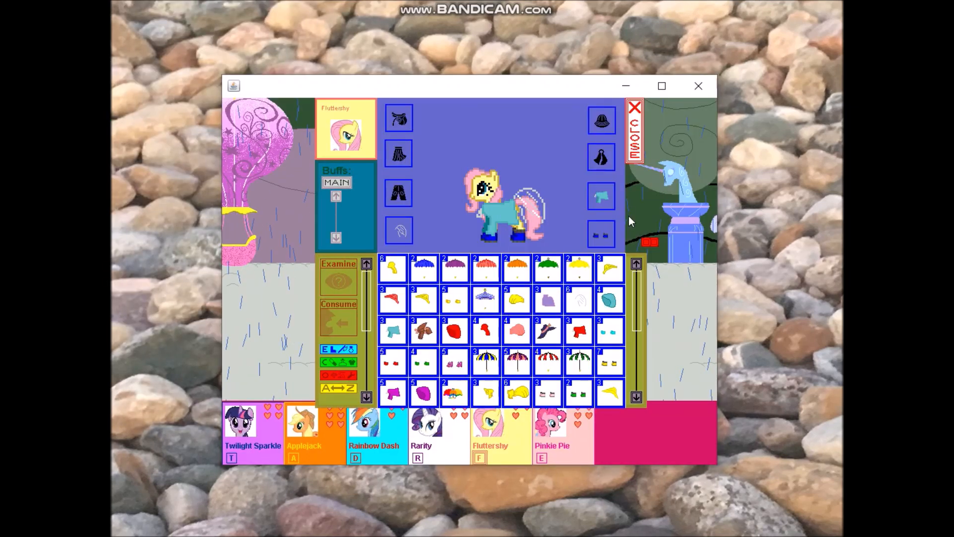
{"action": "left_click", "coordinate": [604, 199]}
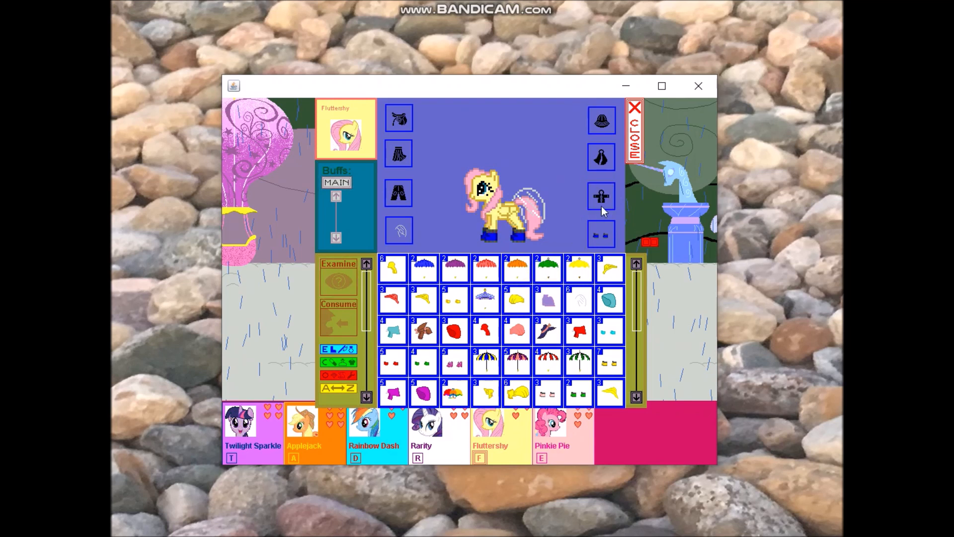
{"action": "left_click", "coordinate": [640, 156]}
- Equip Fluttershy with the first yellow rain hat and the purple cloak, try to close the inventory, and dismiss the message
{"action": "left_click_drag", "start_coordinate": [610, 278], "coordinate": [601, 122]}
{"action": "left_click_drag", "start_coordinate": [546, 304], "coordinate": [611, 167]}
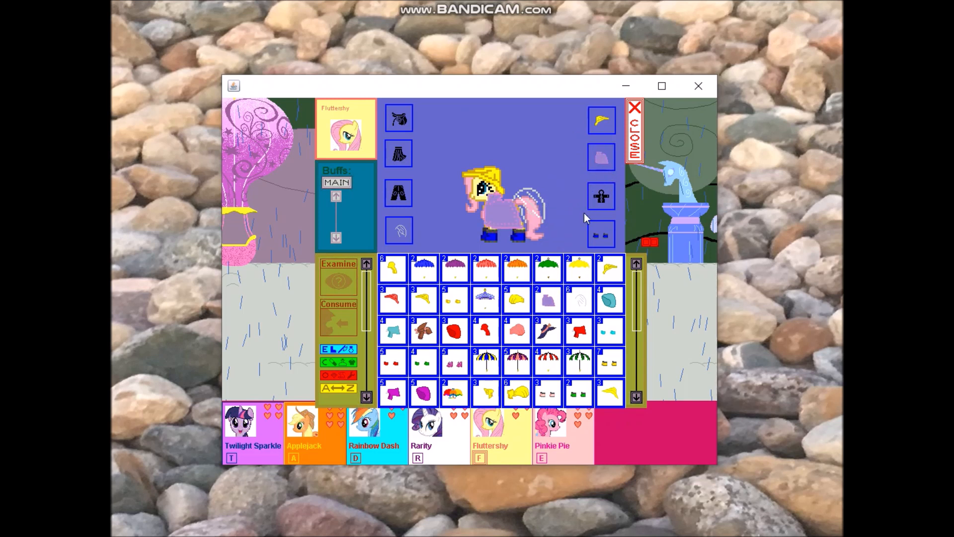
{"action": "left_click", "coordinate": [643, 153]}
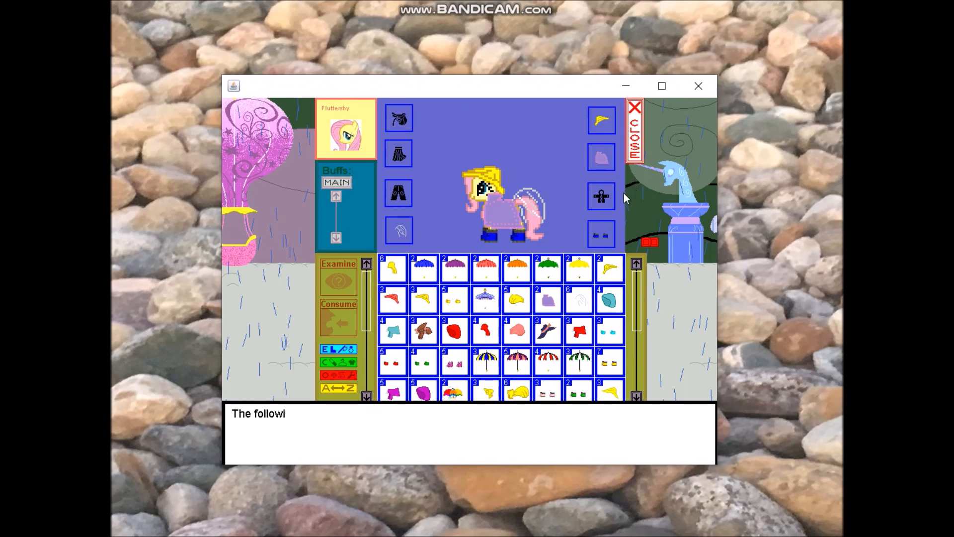
{"action": "left_click", "coordinate": [486, 351]}
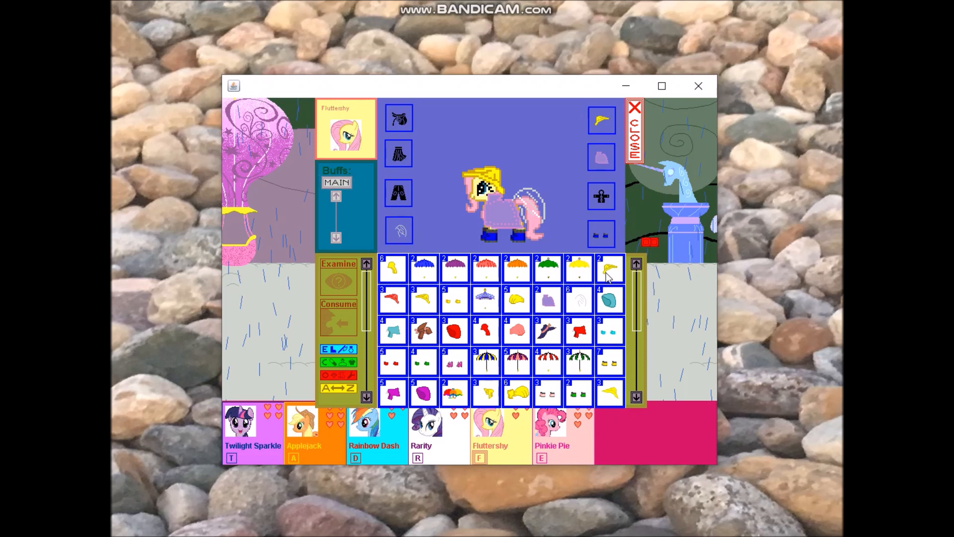
- Switch to the Notepad notes, append "right-facing rainhat doesn't keep mane dry; remove it." below the last note, and save
{"action": "key", "text": "alt+Tab"}
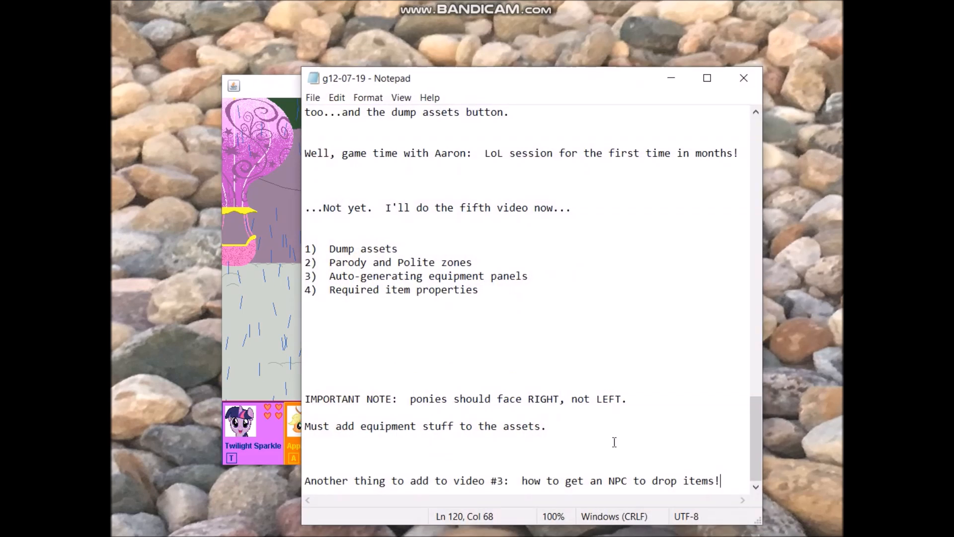
{"action": "key", "text": "Return"}
{"action": "key", "text": "Return"}
{"action": "key", "text": "Return"}
{"action": "key", "text": "Return"}
{"action": "type", "text": "rig"}
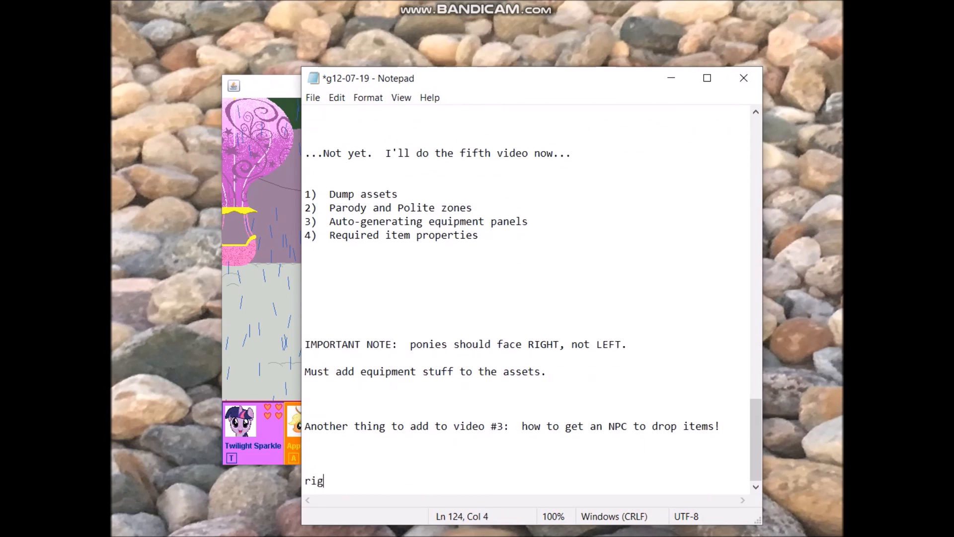
{"action": "type", "text": "ht-facing rainhat doesn't keep mane"}
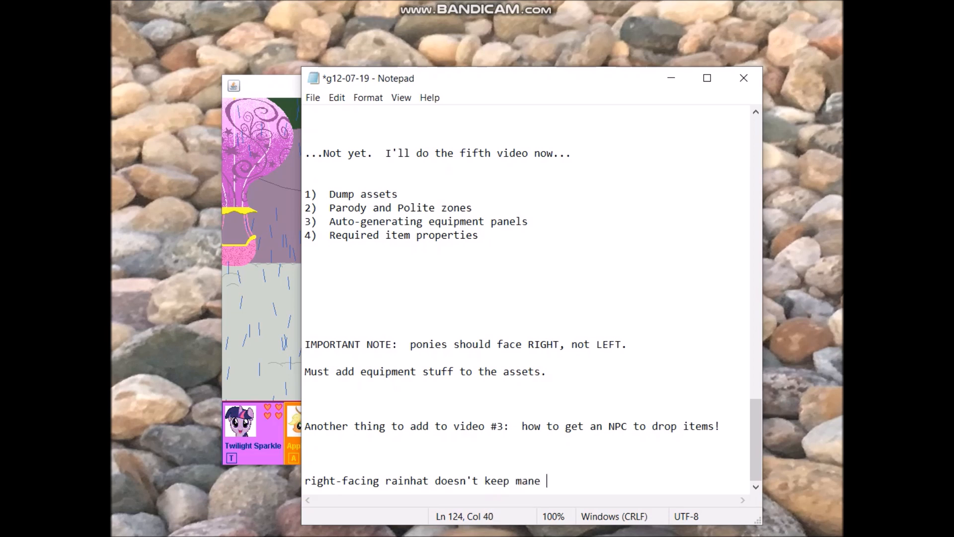
{"action": "type", "text": " dry; remove it."}
{"action": "key", "text": "ctrl+s"}
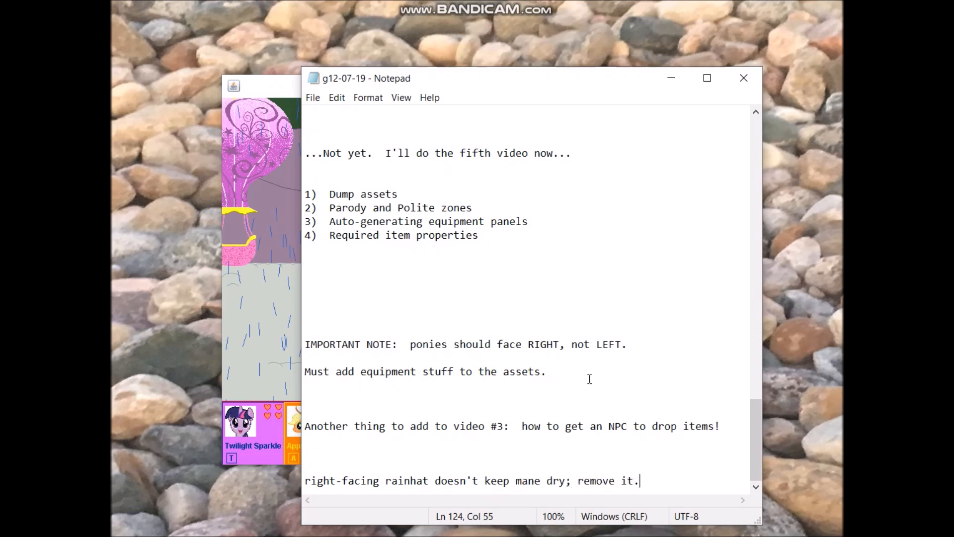
- Return to the game, swap Fluttershy's hat for the yellow one in the second inventory row, and close the inventory
{"action": "left_click", "coordinate": [671, 78]}
{"action": "left_click_drag", "start_coordinate": [430, 311], "coordinate": [600, 140]}
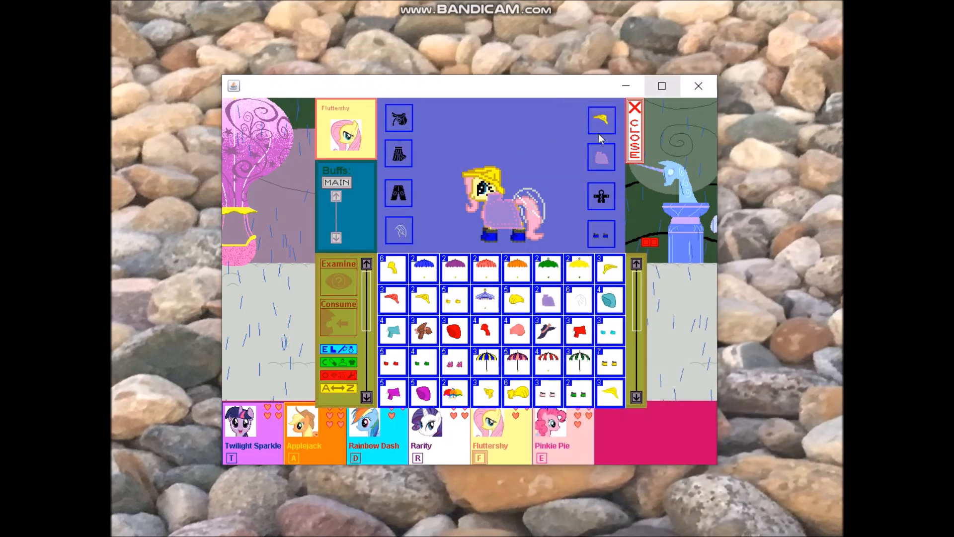
{"action": "left_click", "coordinate": [634, 154]}
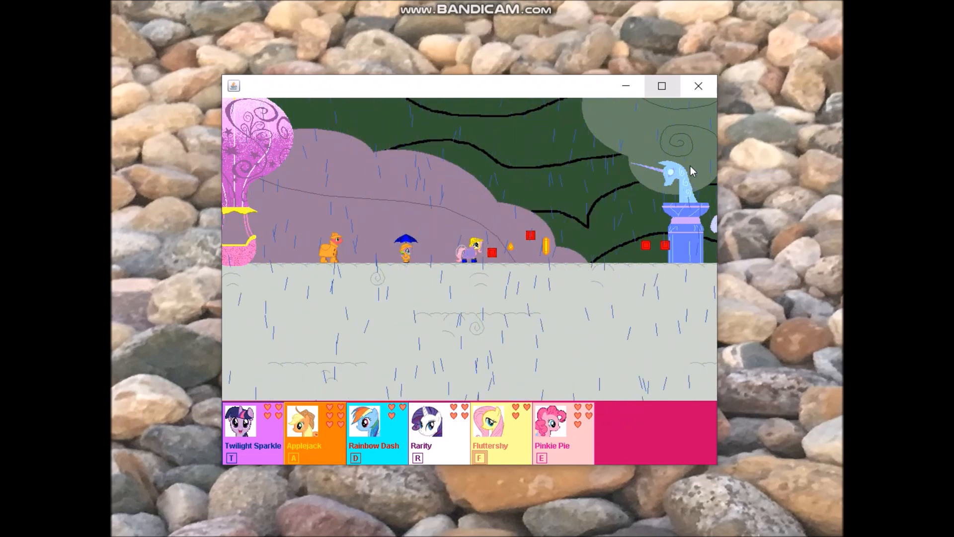
- Move Fluttershy through the rain past the unicorn statue and the sign toward the Weather Factory main entrance
{"action": "key", "text": "Right"}
{"action": "key", "text": "Up"}
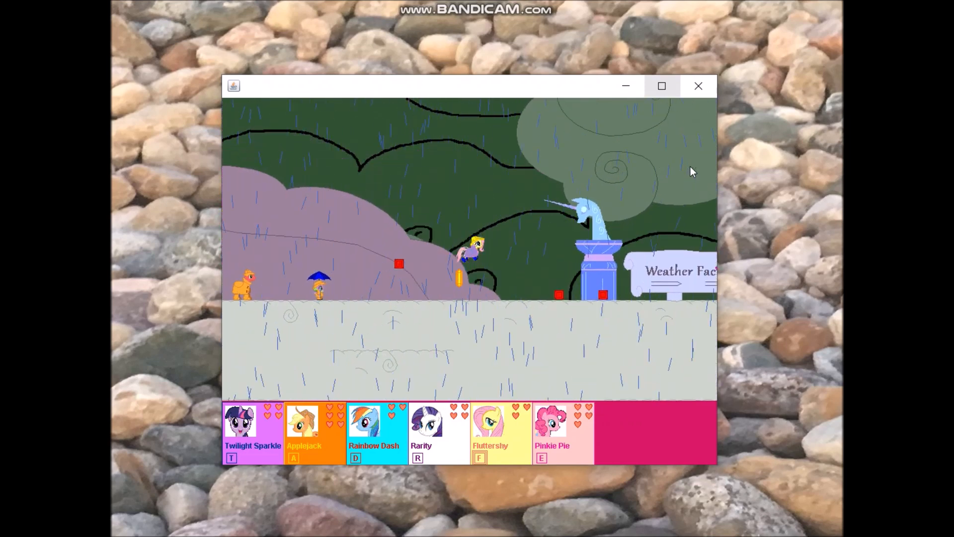
{"action": "key", "text": "space"}
{"action": "key", "text": "Right"}
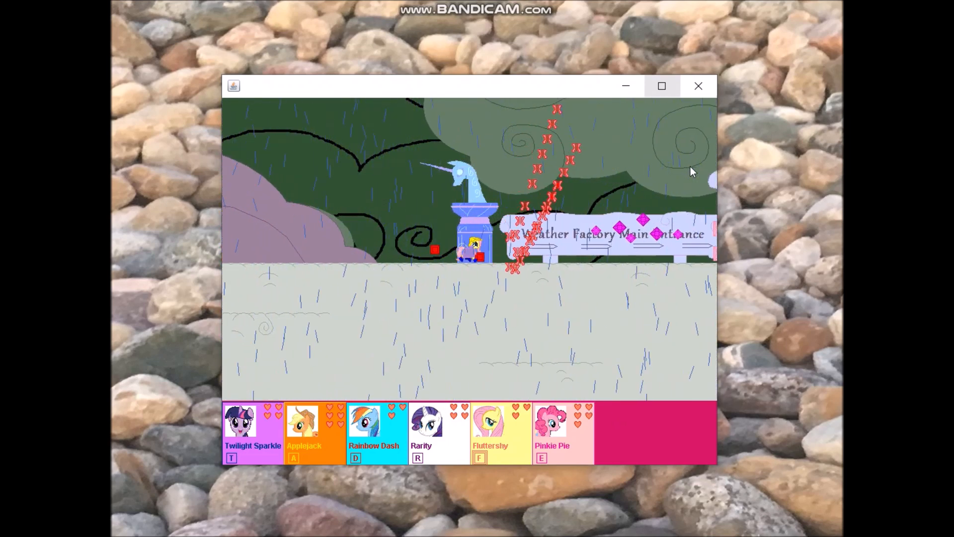
{"action": "key", "text": "Right"}
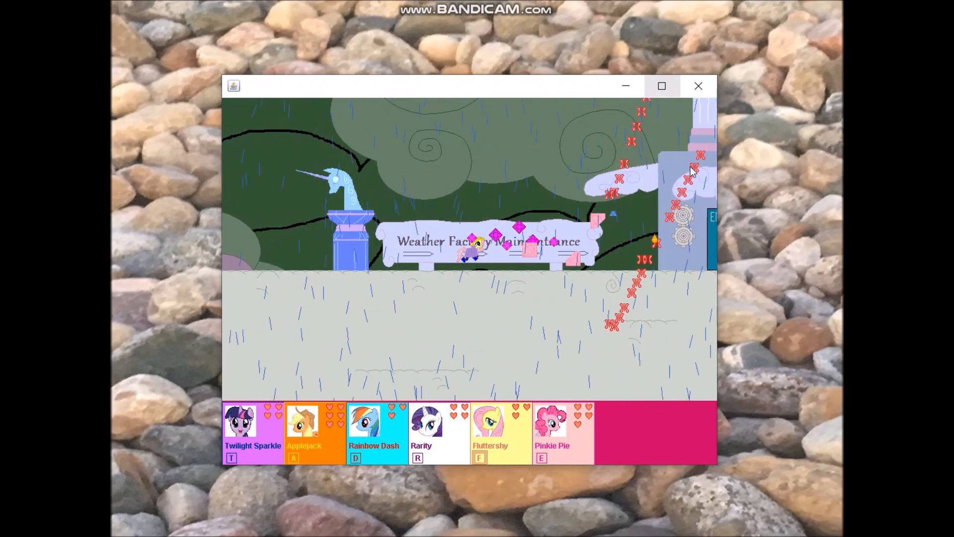
{"action": "key", "text": "Right"}
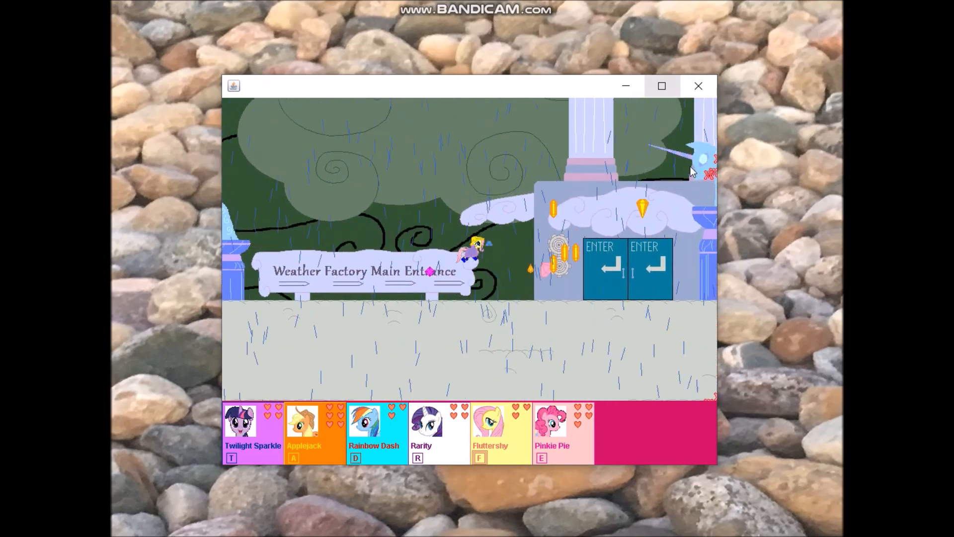
- Move Fluttershy through the rain to the Weather Factory's ENTER doors, collecting the gems, and back to the building's near edge
{"action": "key", "text": "Right"}
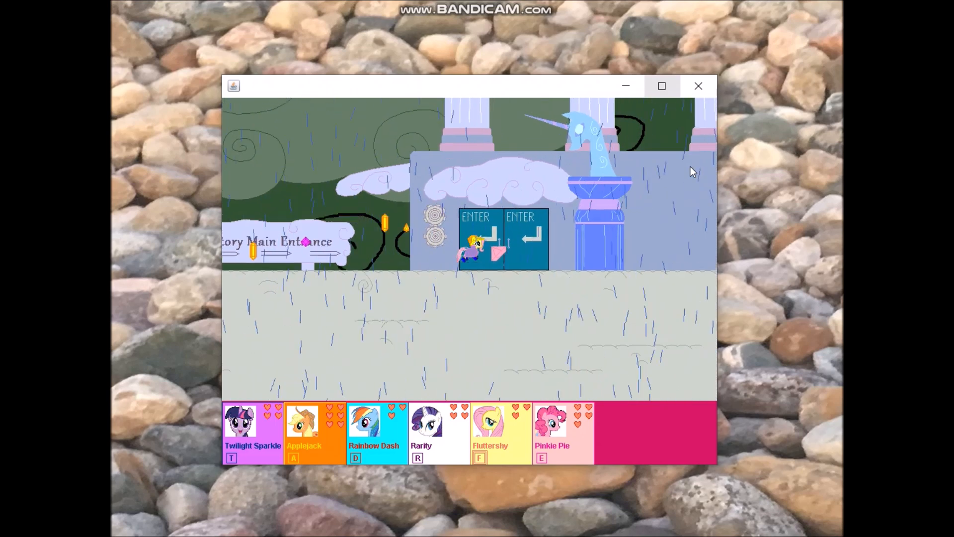
{"action": "key", "text": "Left"}
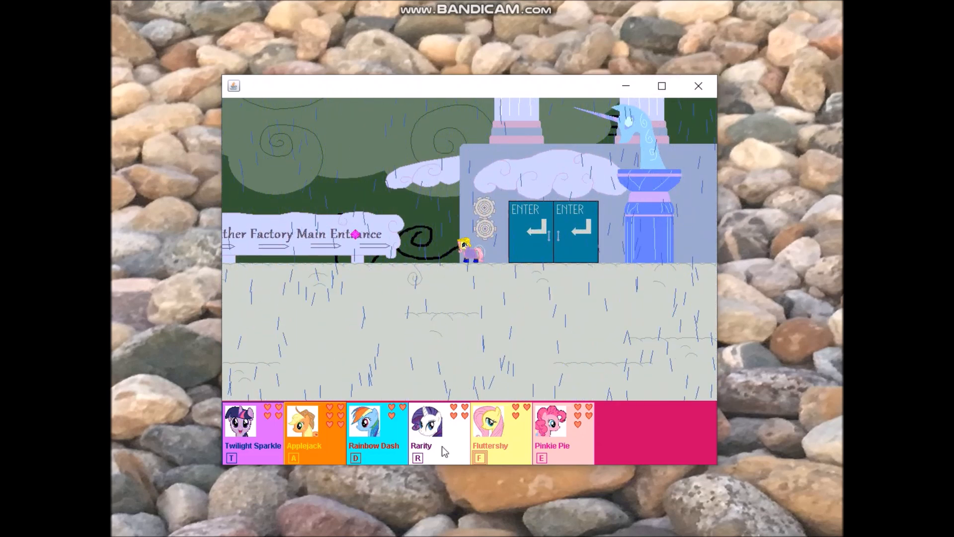
- Open Pinkie Pie's inventory and unequip her yellow legwear and transparent tail cover
{"action": "left_click", "coordinate": [550, 444]}
{"action": "left_click", "coordinate": [549, 442]}
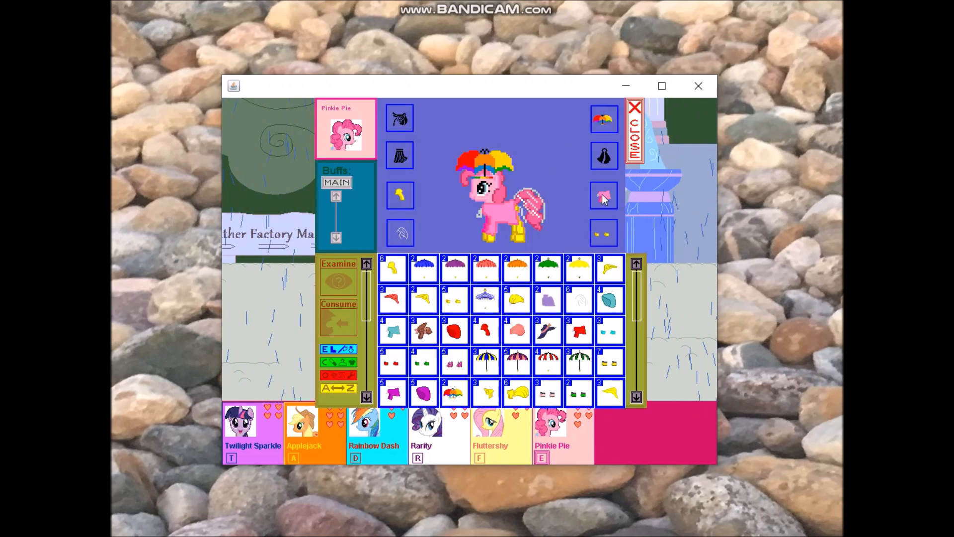
{"action": "left_click", "coordinate": [405, 196]}
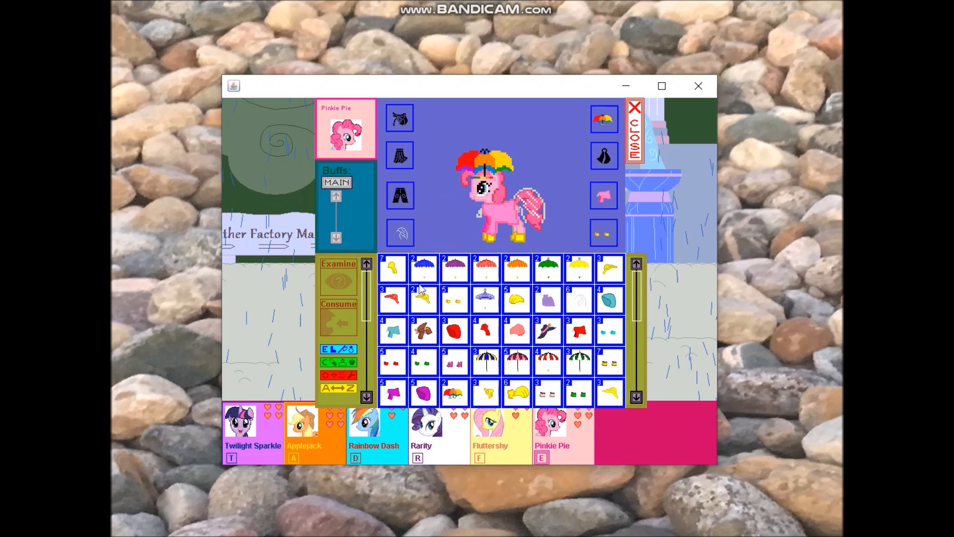
{"action": "left_click", "coordinate": [401, 234]}
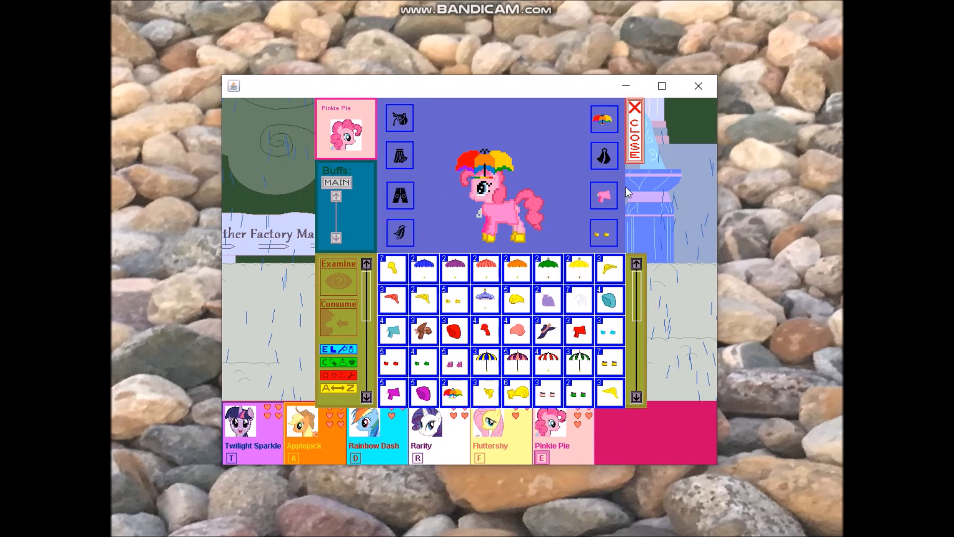
- Try to close the inventory, dismiss the messages, and equip Pinkie Pie with the yellow overskirt from the second inventory row
{"action": "left_click", "coordinate": [635, 156]}
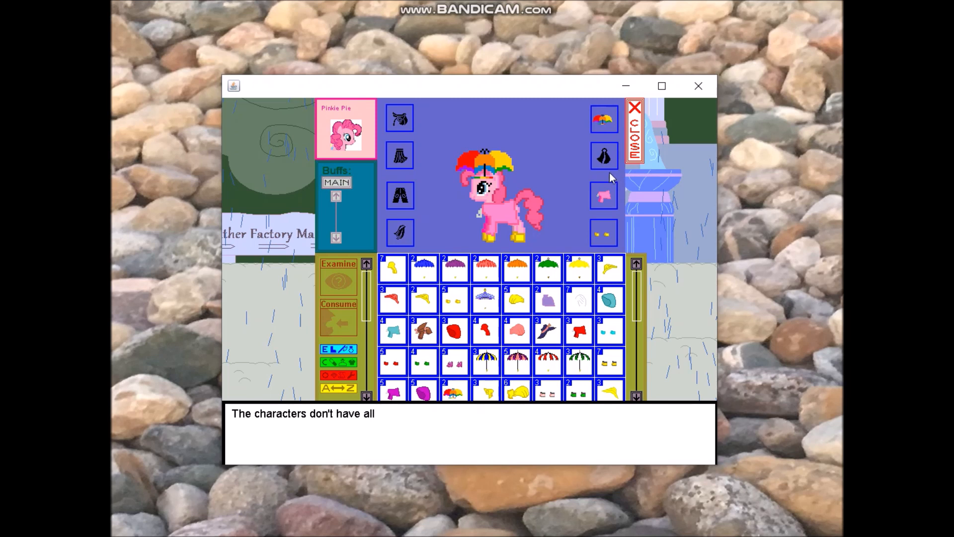
{"action": "left_click", "coordinate": [587, 184]}
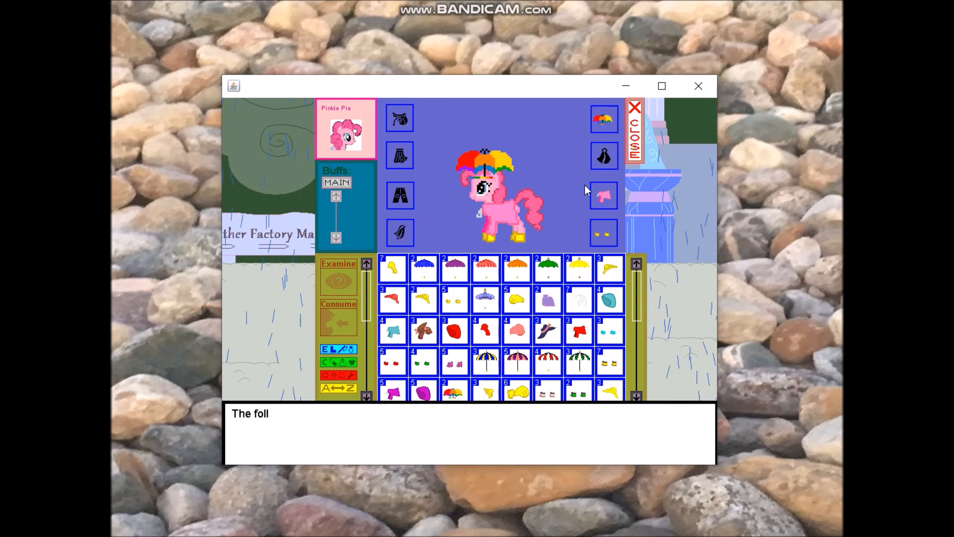
{"action": "left_click", "coordinate": [559, 193]}
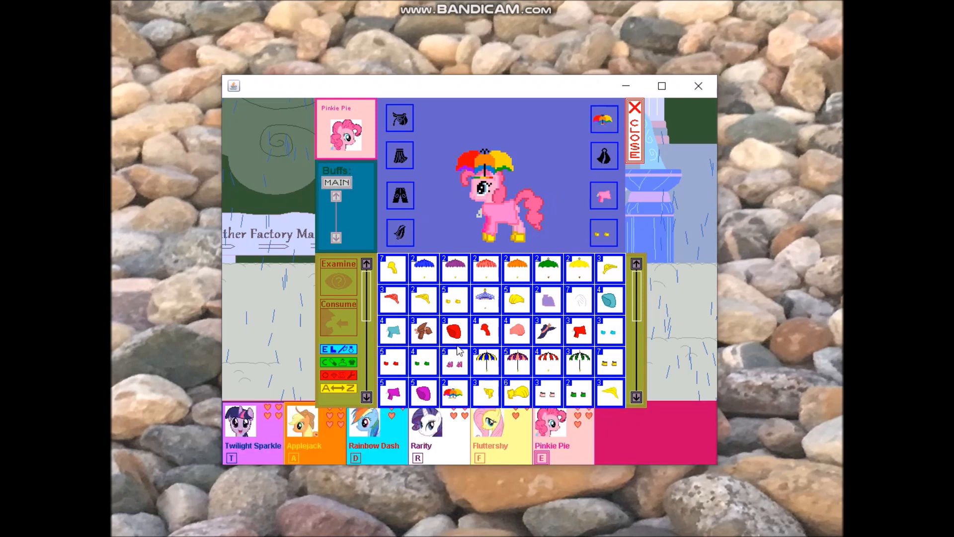
{"action": "left_click_drag", "start_coordinate": [517, 300], "coordinate": [416, 182]}
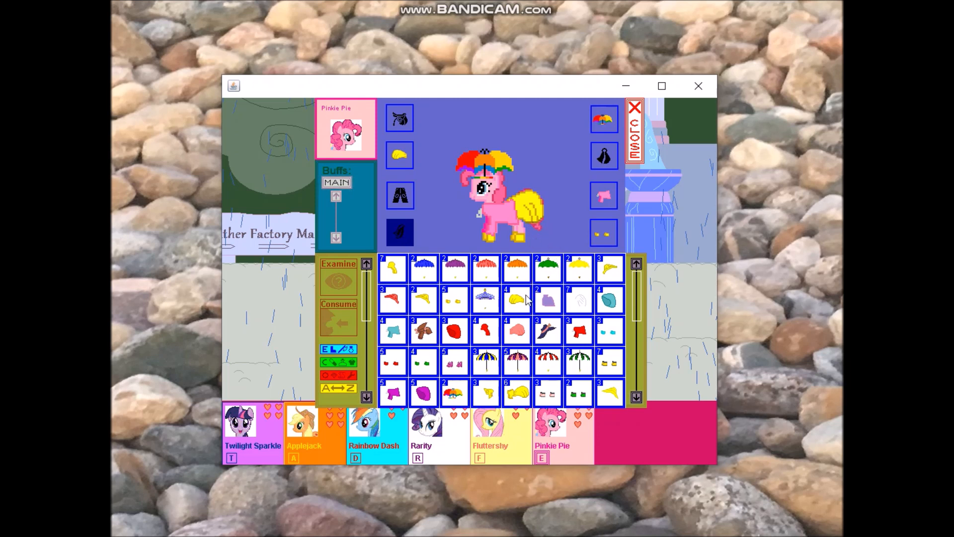
- In the Notepad notes, append "right-facing overskirt is too small for Pinkie's tail; remove it.", save, and return to the game
{"action": "key", "text": "alt+Tab"}
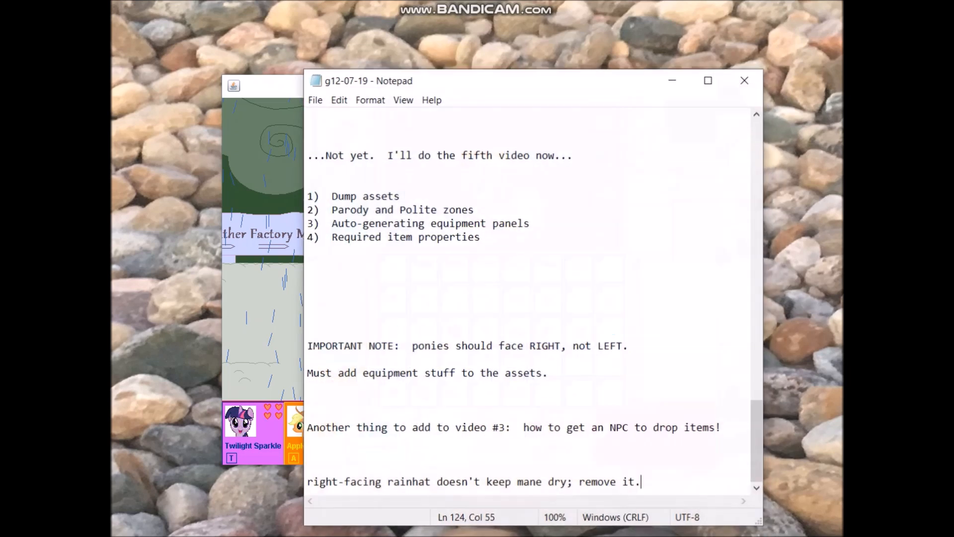
{"action": "key", "text": "Return"}
{"action": "key", "text": "Return"}
{"action": "type", "text": "right-facing overskirt is"}
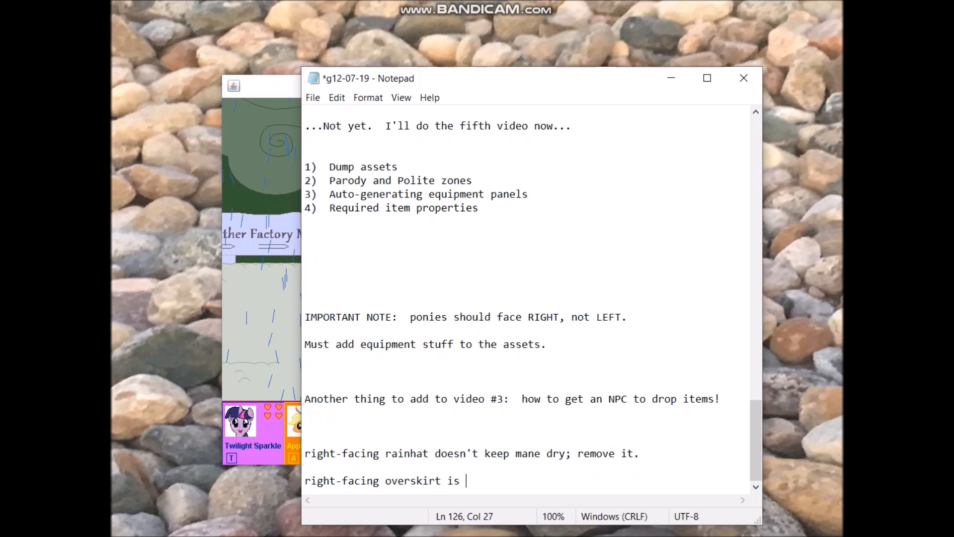
{"action": "type", "text": " too small for Pinkie's ta"}
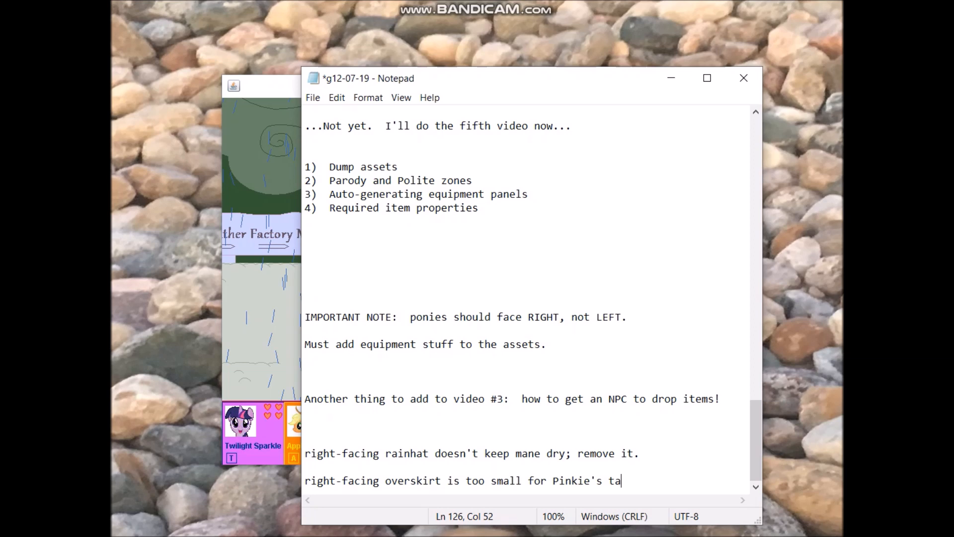
{"action": "type", "text": "il; remove i"}
{"action": "key", "text": "ctrl+s"}
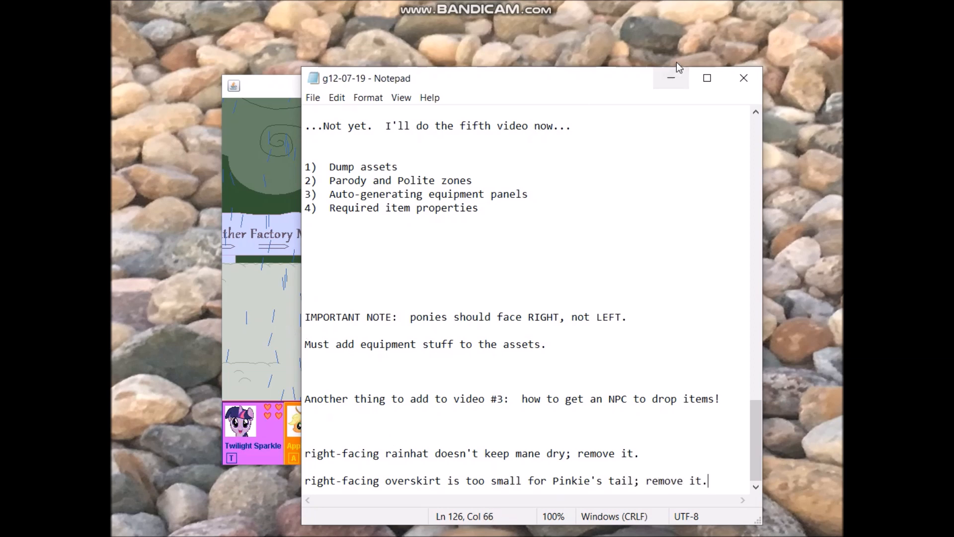
{"action": "left_click", "coordinate": [673, 74]}
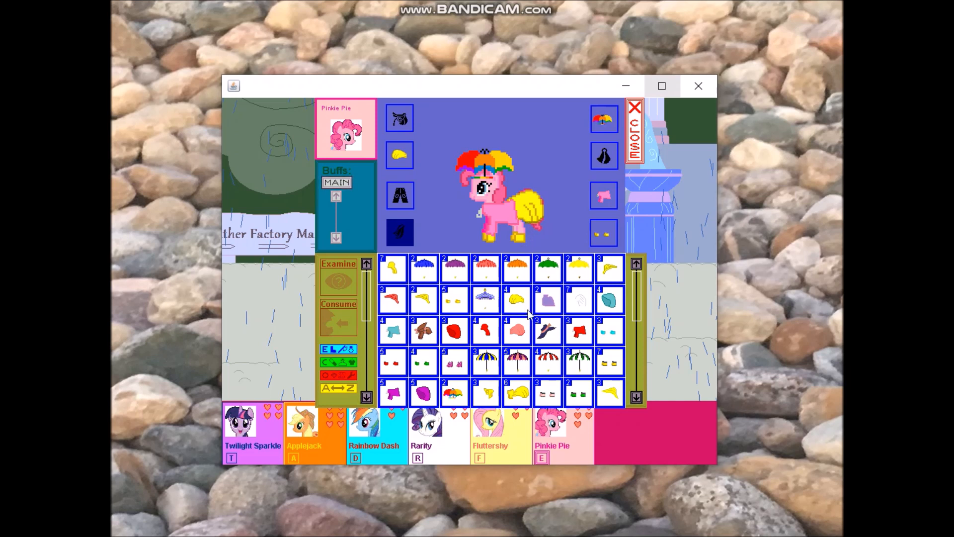
- Swap Pinkie Pie's yellow overskirt for the coral one in the third inventory row and close the inventory
{"action": "left_click_drag", "start_coordinate": [639, 317], "coordinate": [641, 365]}
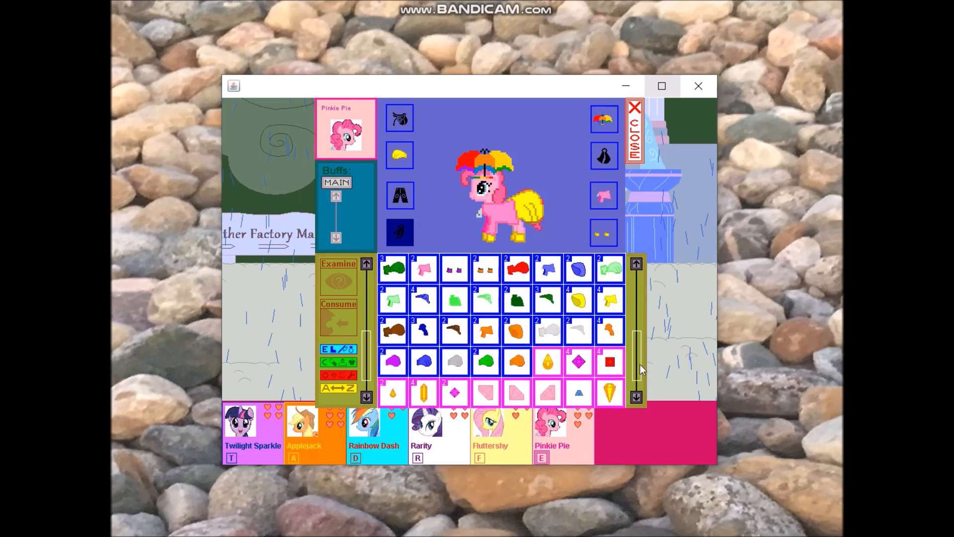
{"action": "left_click_drag", "start_coordinate": [640, 364], "coordinate": [633, 312]}
{"action": "left_click_drag", "start_coordinate": [520, 336], "coordinate": [422, 172]}
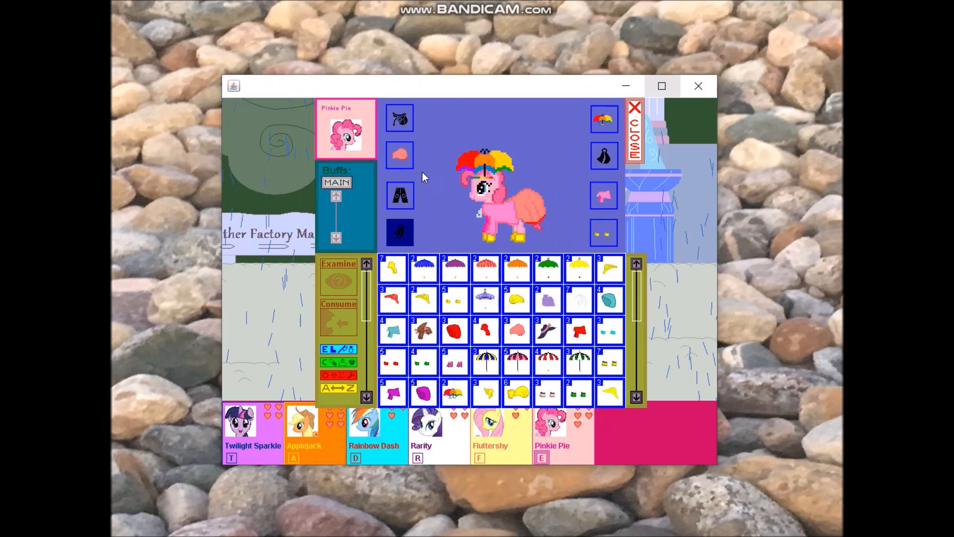
{"action": "left_click", "coordinate": [639, 151]}
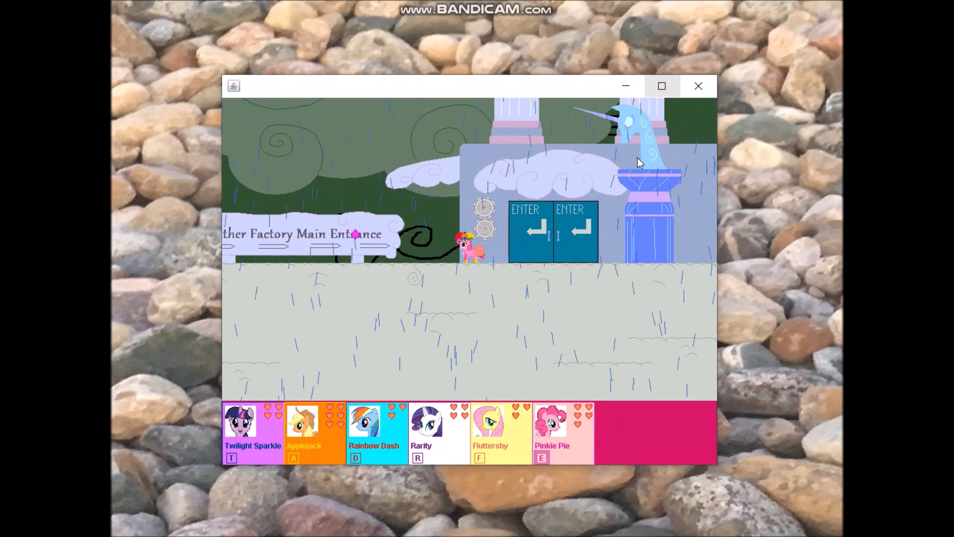
- Move Pinkie Pie through the rain away from the factory doors, past the Main Entrance sign and the unicorn statue
{"action": "key", "text": "Left"}
{"action": "key", "text": "Up"}
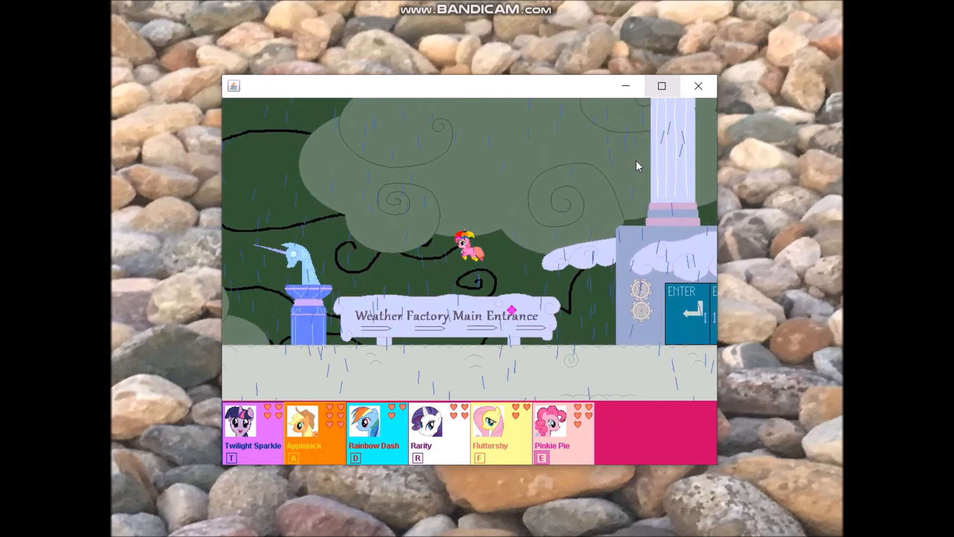
{"action": "key", "text": "Left"}
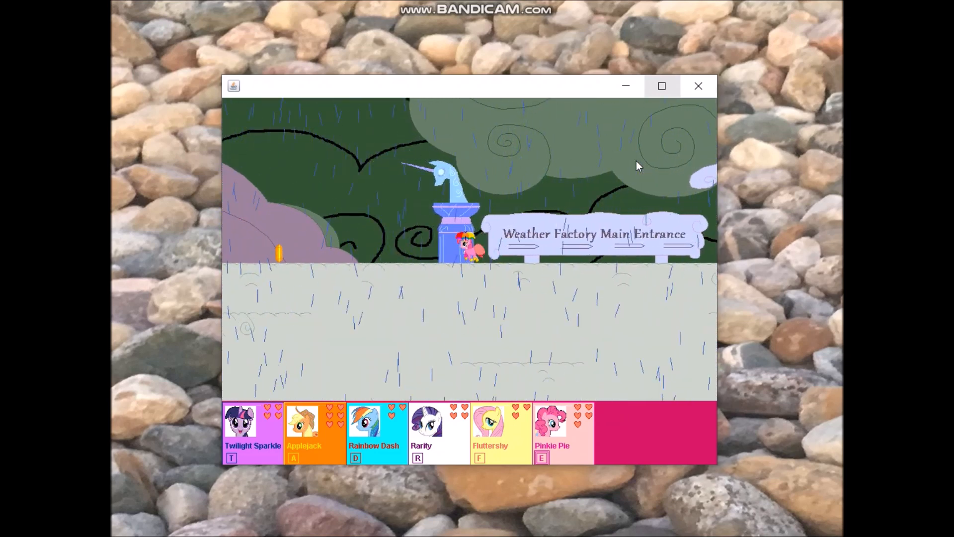
{"action": "key", "text": "Left"}
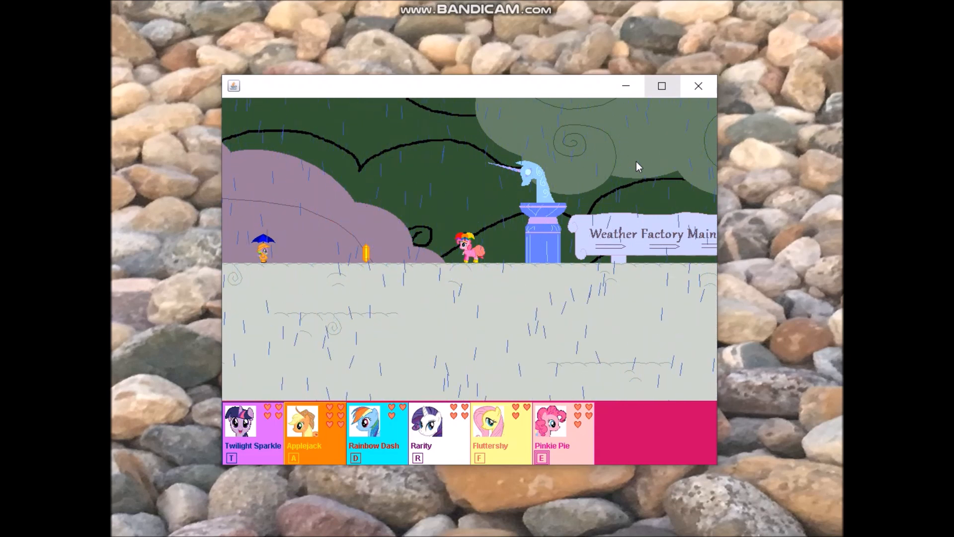